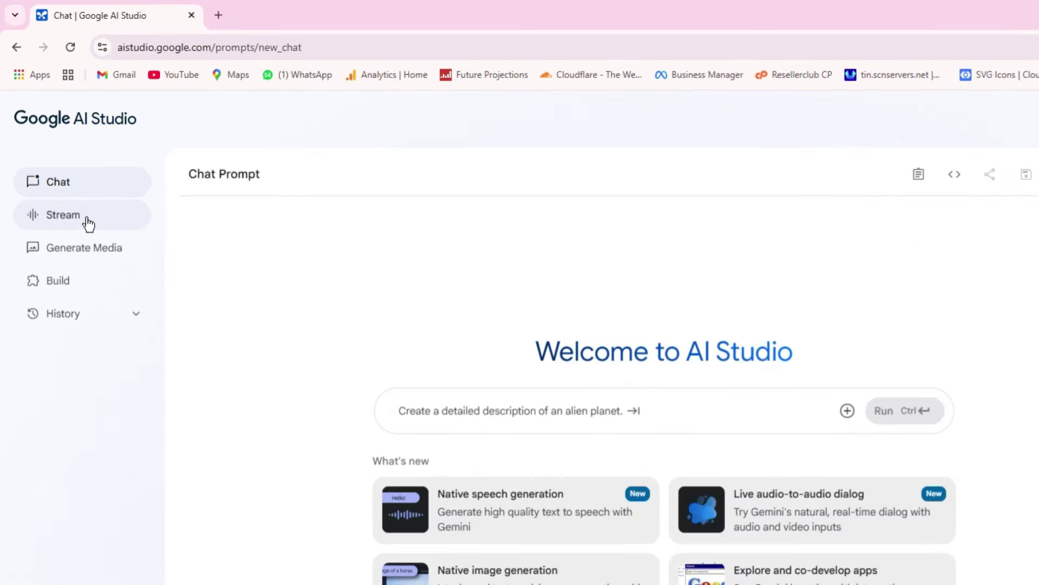
Open Gemini speech generation from the generative media models and switch it to single-speaker audio
click(63, 163)
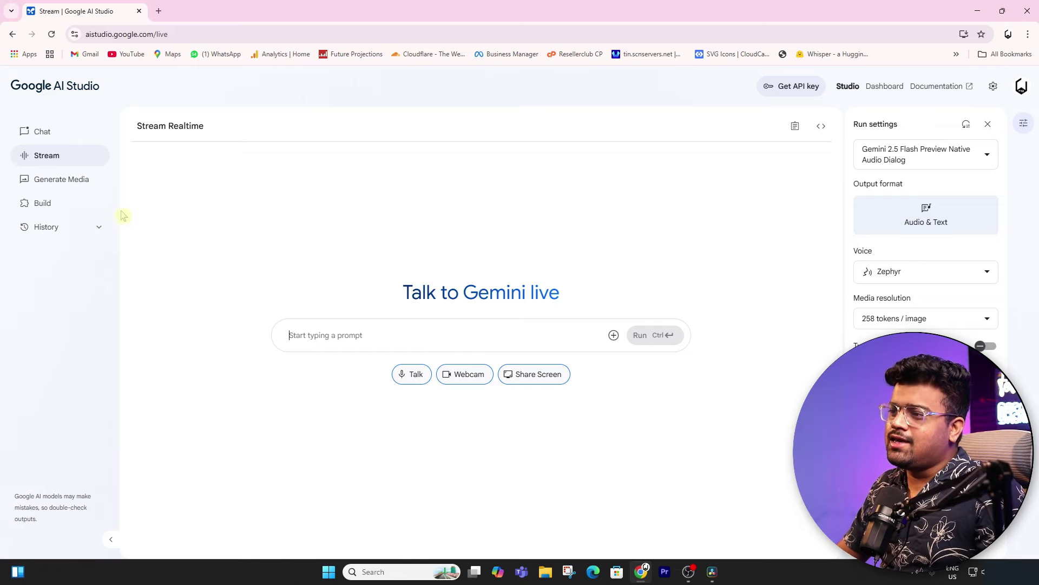
click(74, 184)
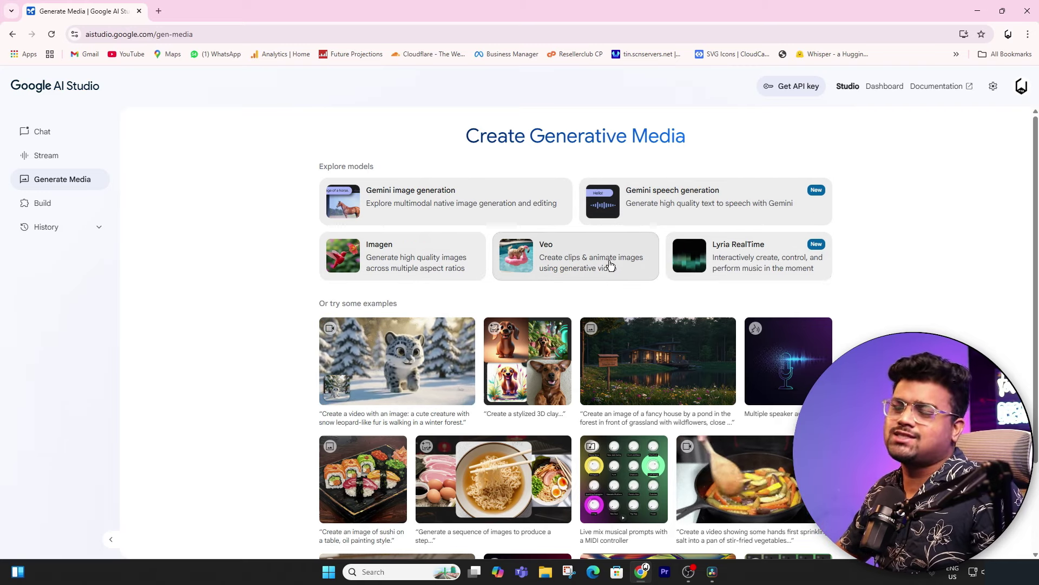
click(659, 202)
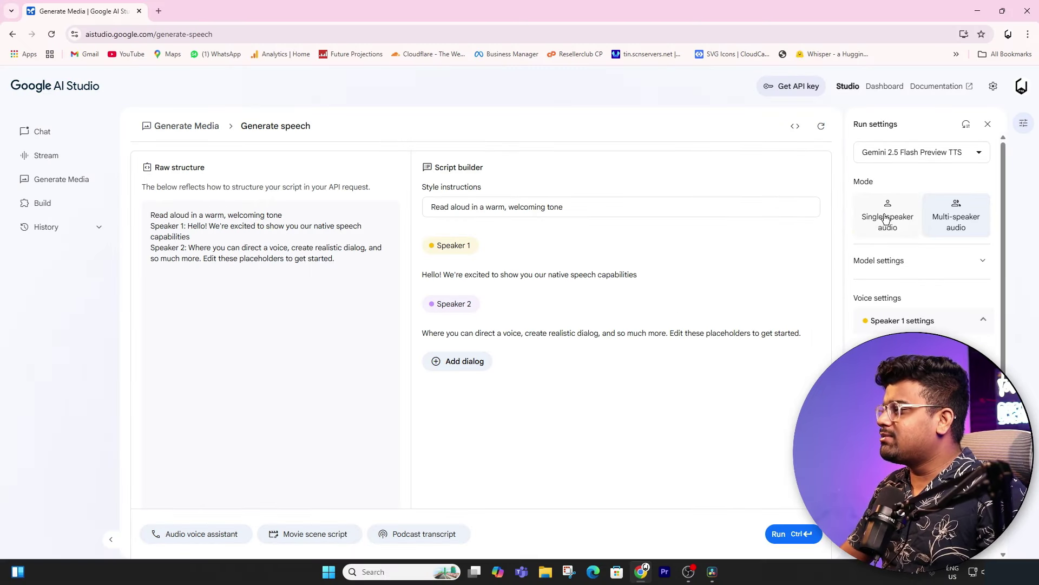
click(886, 219)
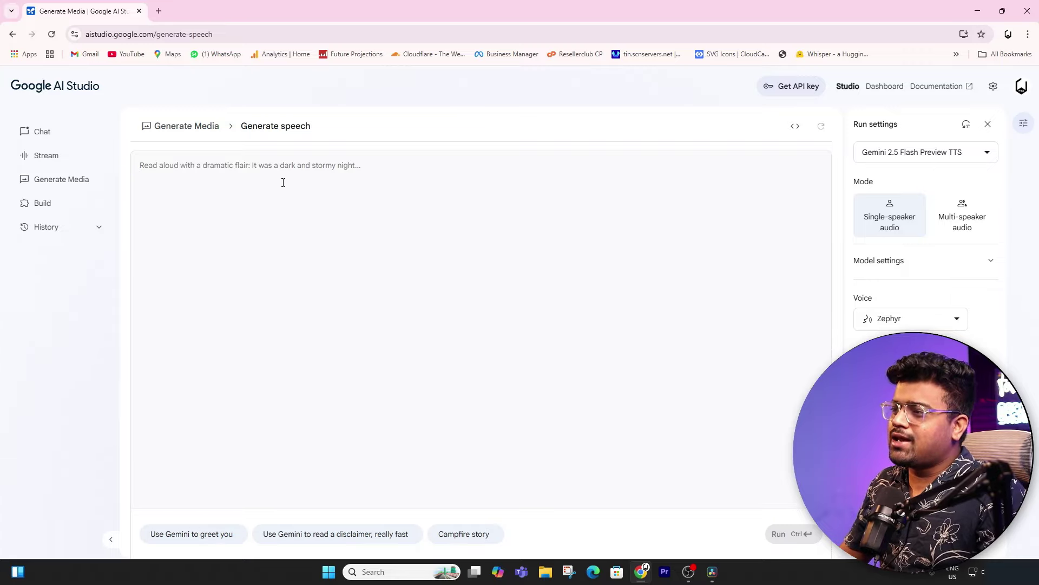
Open Chat in a new browser tab and enter the prompt "make a scary short story in hindi"
right_click(52, 138)
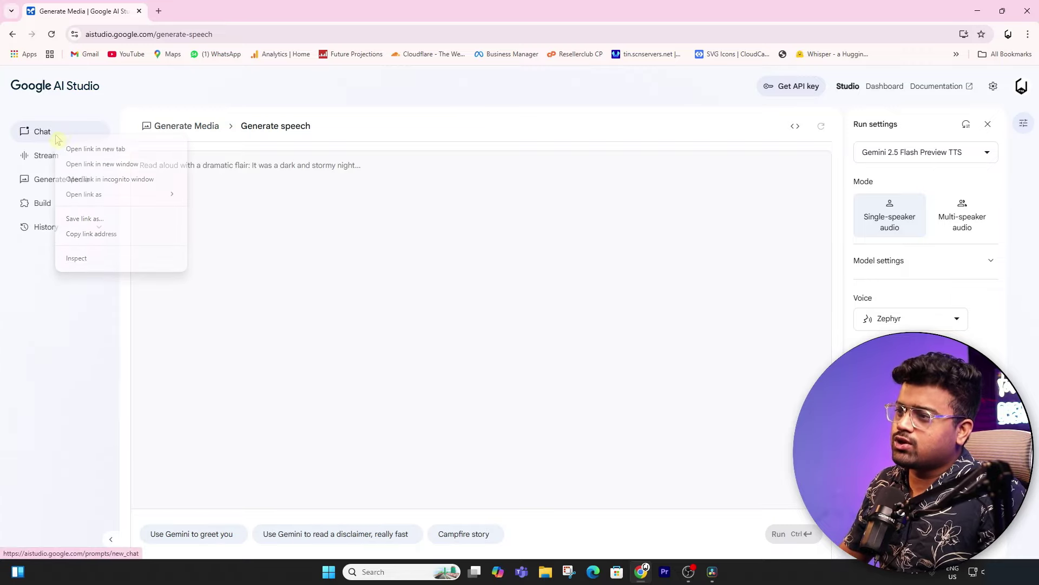
click(93, 146)
click(233, 13)
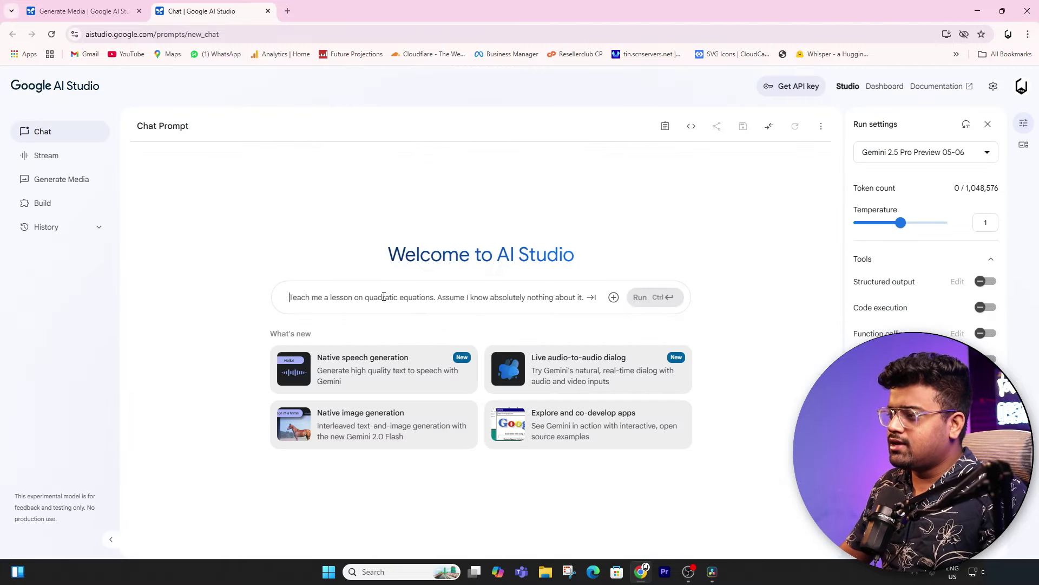
click(384, 297)
text(make a scary short story in hindi)
key(ctrl+a)
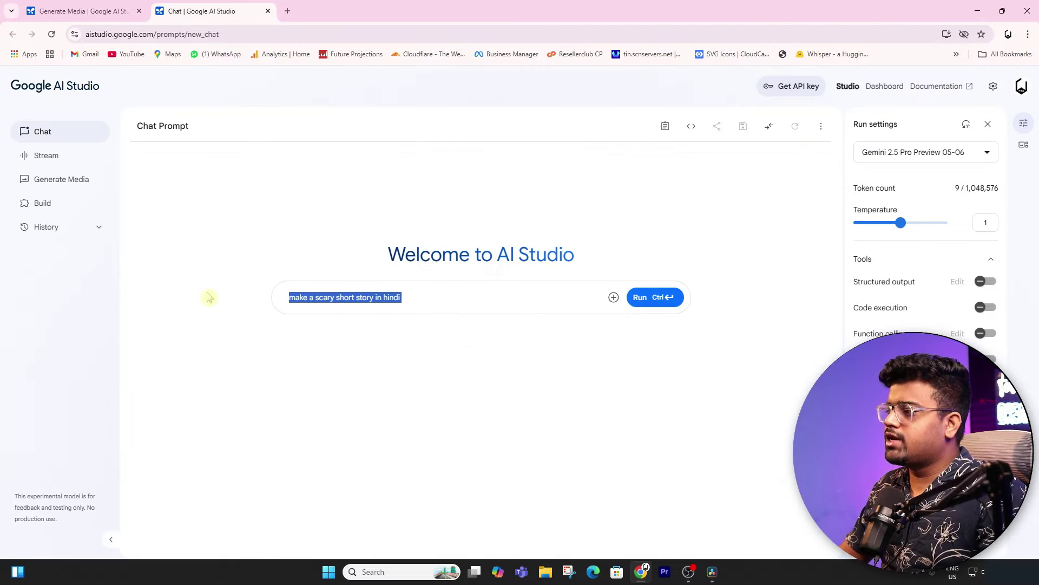
click(733, 236)
Choose the Gemini 2.5 Flash Preview 04-17 model and run the story prompt
click(905, 153)
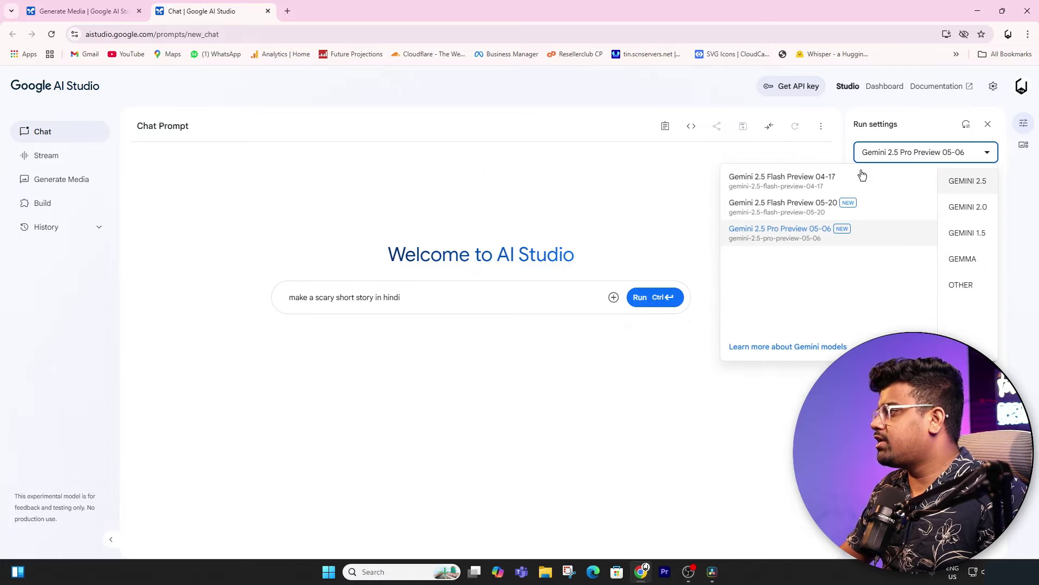
click(823, 187)
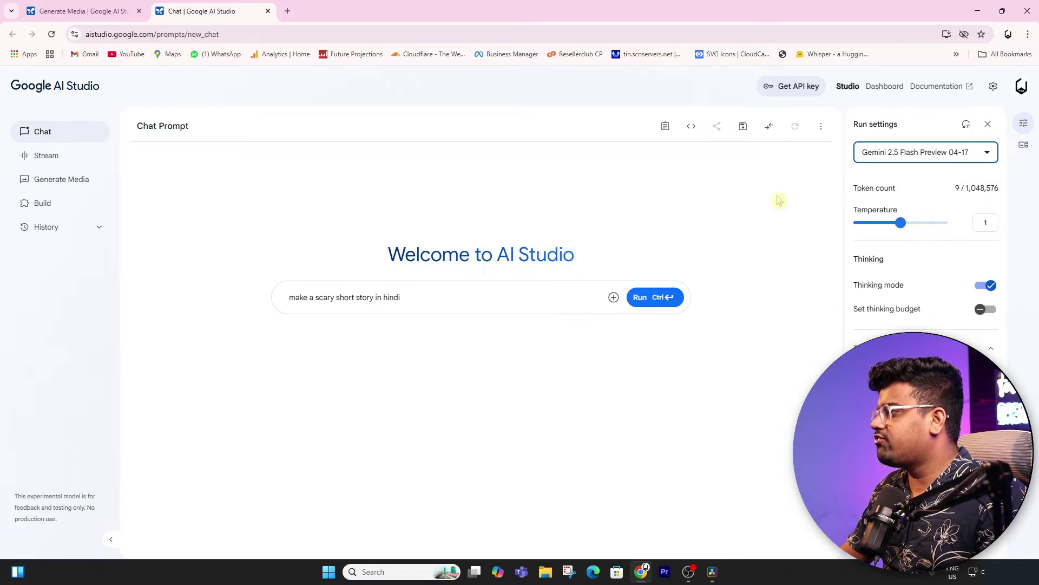
click(656, 296)
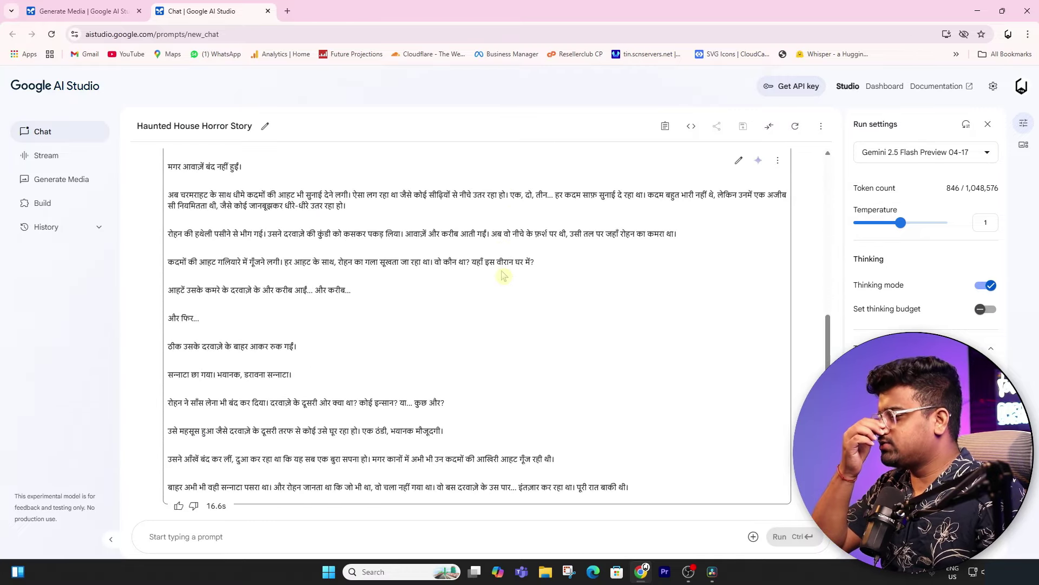
Copy the opening paragraphs of the generated Hindi story, from below the title to "मगर आवाज़ें बंद नहीं हुईं।"
scroll(503, 276, up, 5)
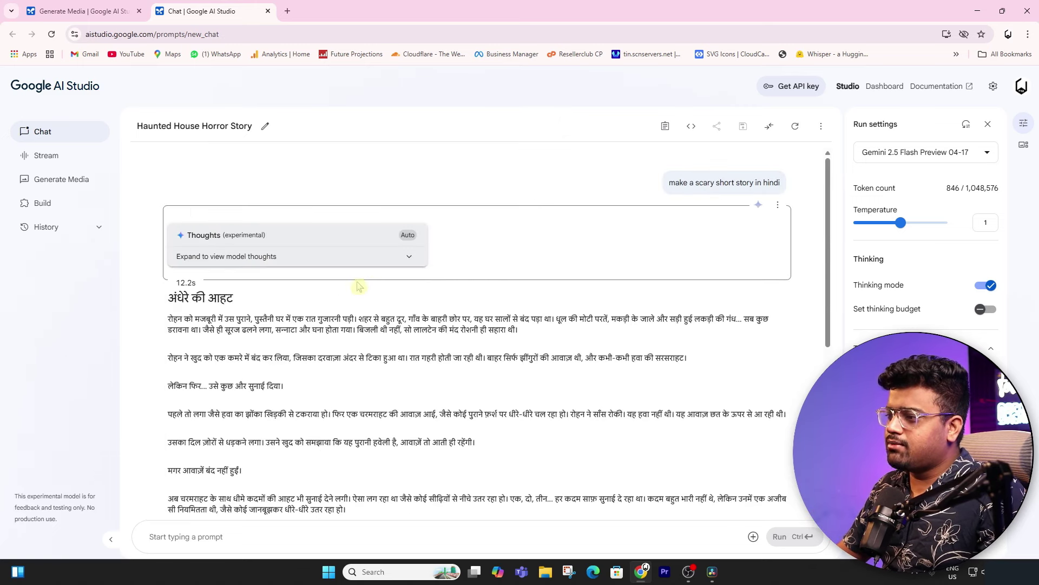
scroll(224, 236, down, 2)
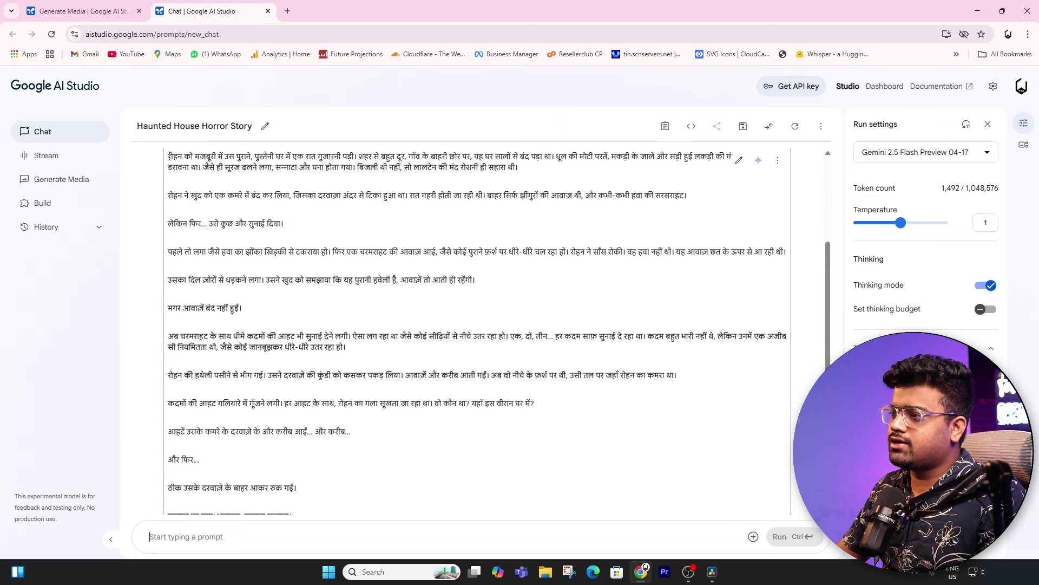
drag(170, 156, 263, 436)
scroll(318, 450, up, 5)
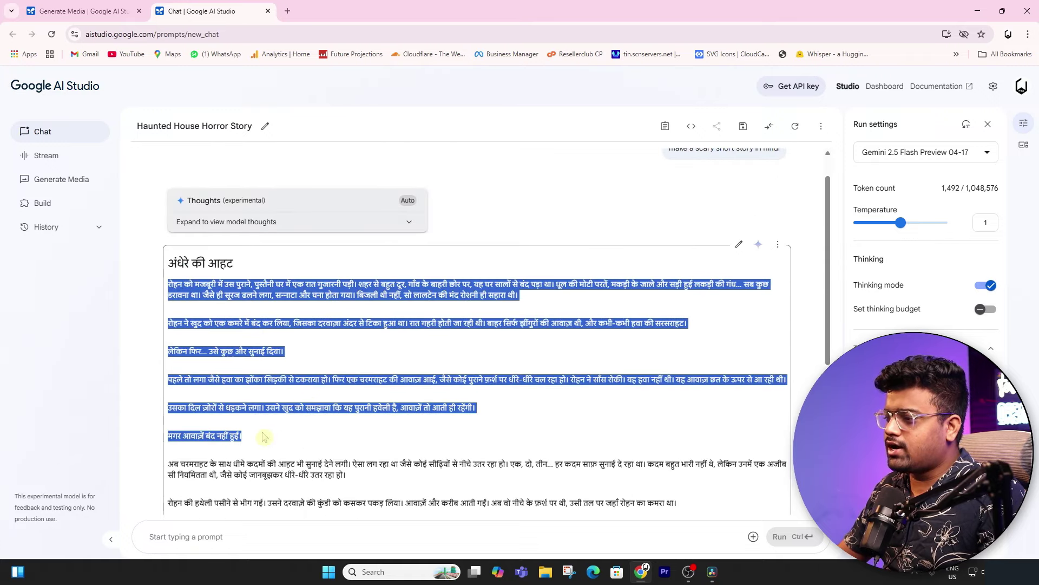
right_click(220, 409)
click(259, 423)
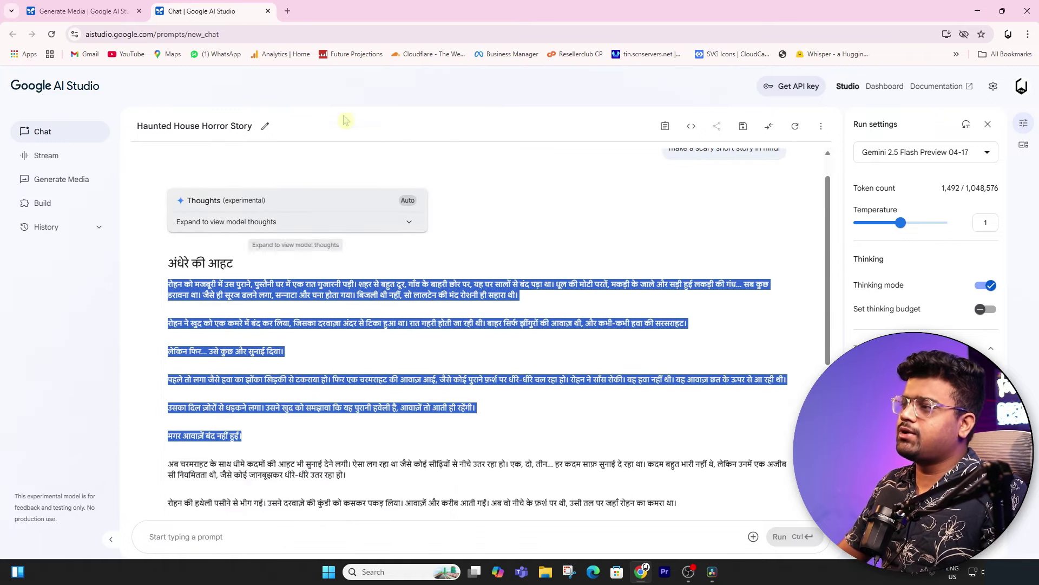
Paste the copied story into the speech generator, generate the audio and pause its playback partway
click(85, 11)
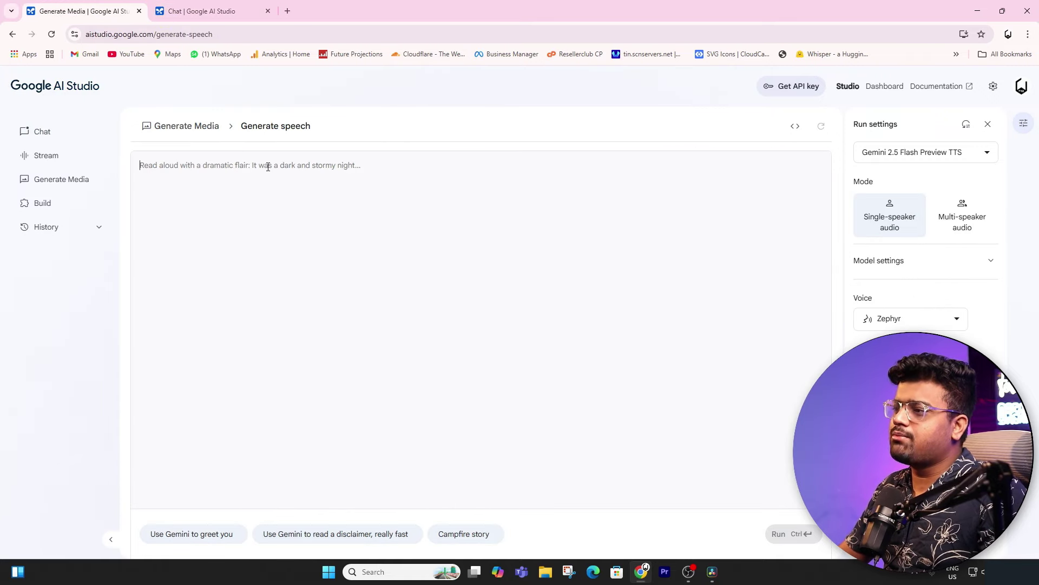
key(ctrl+v)
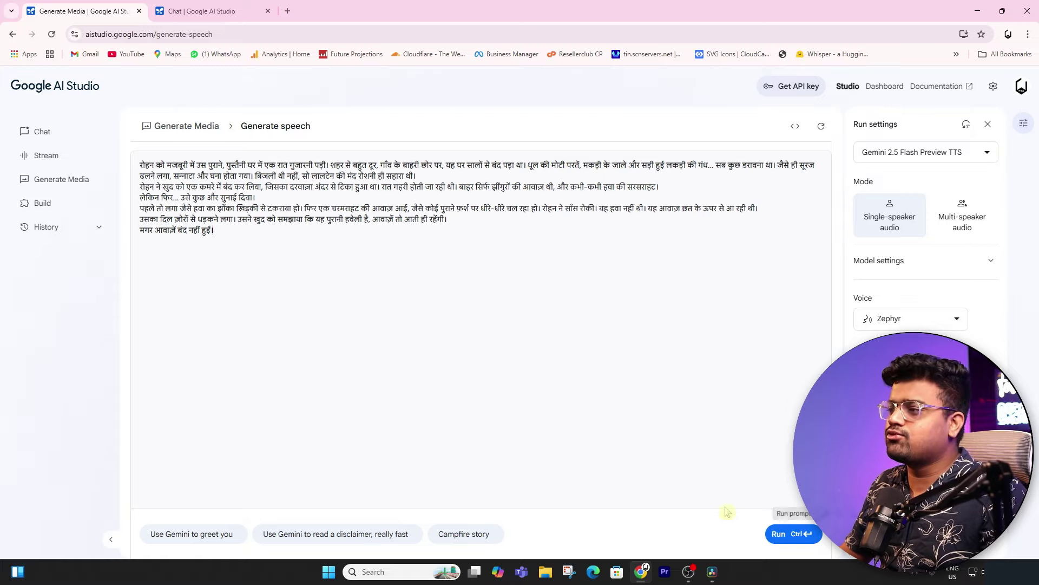
click(785, 534)
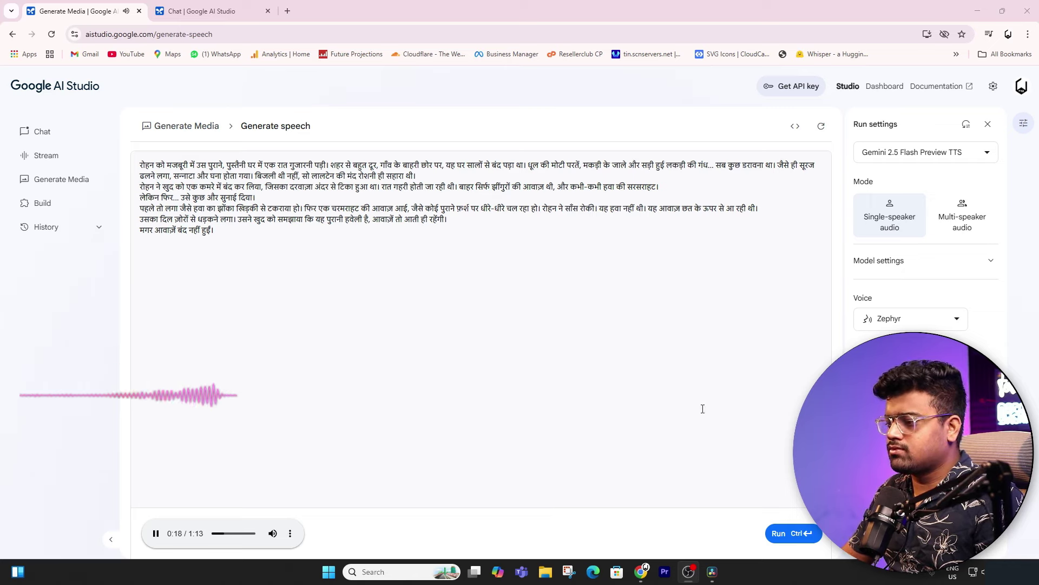
click(154, 535)
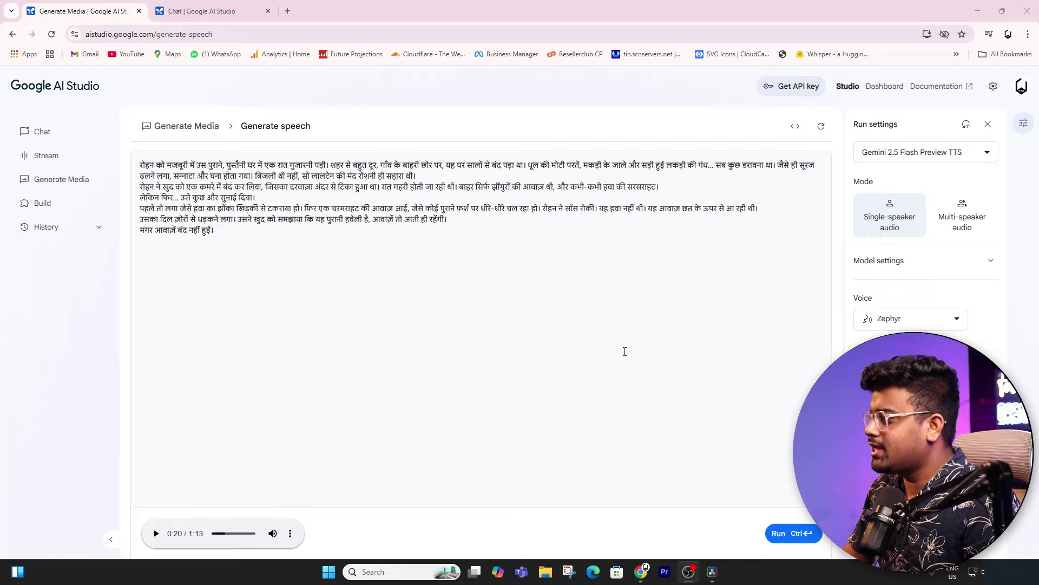
Keep the Gemini 2.5 Flash Preview TTS model, set the temperature to 1.65 and regenerate the speech
click(945, 157)
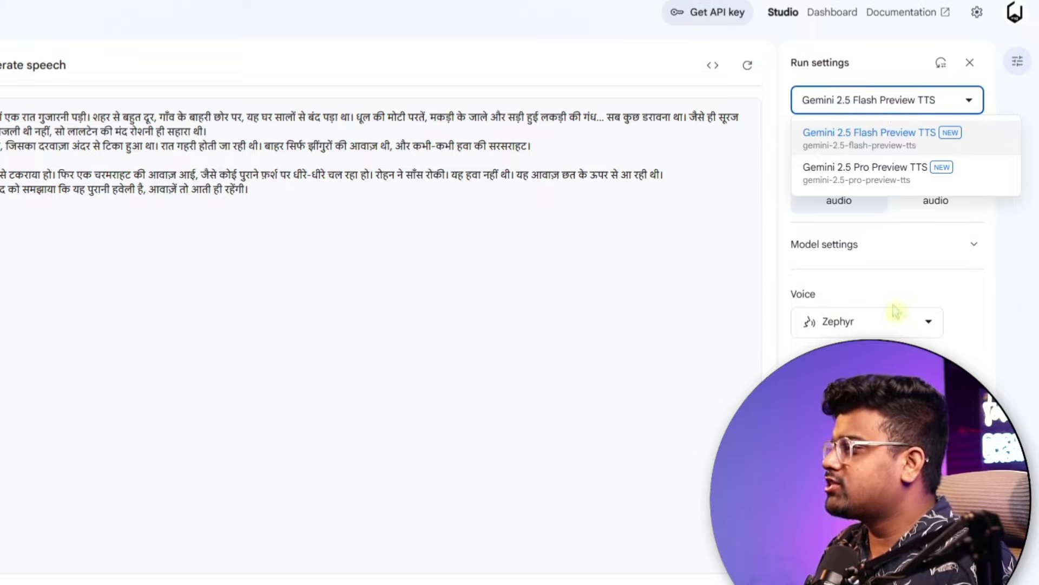
click(866, 136)
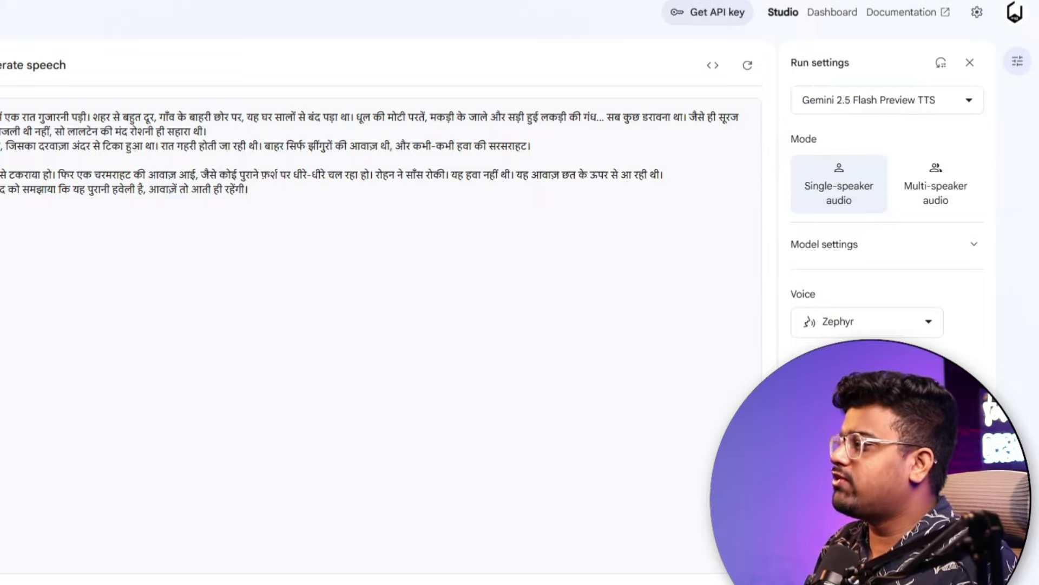
click(852, 253)
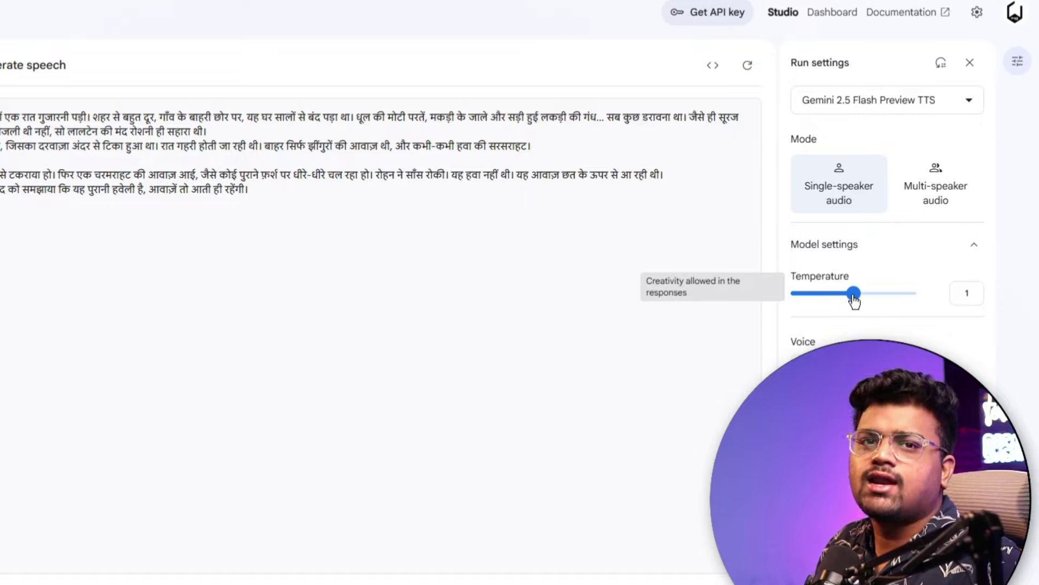
drag(854, 299, 894, 298)
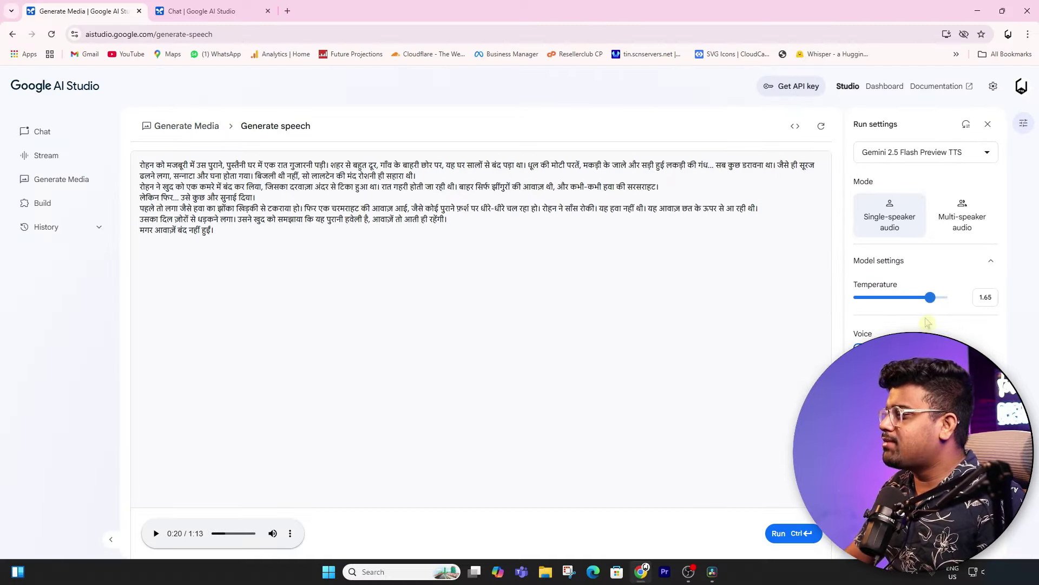
click(773, 534)
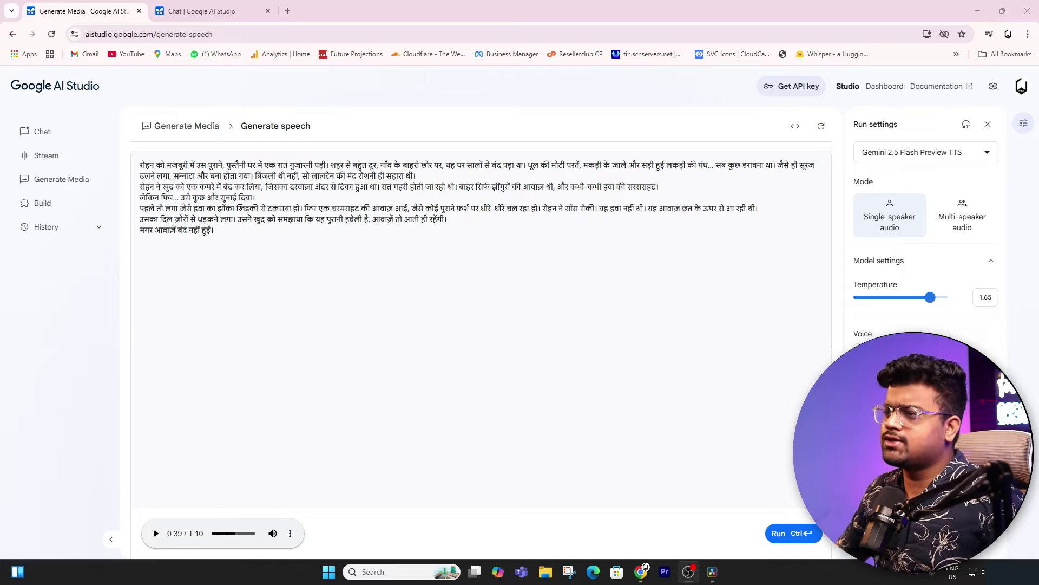
Insert "Read This Story in a scary Dramatic way in Hindi :" before the story text and regenerate the speech
click(141, 165)
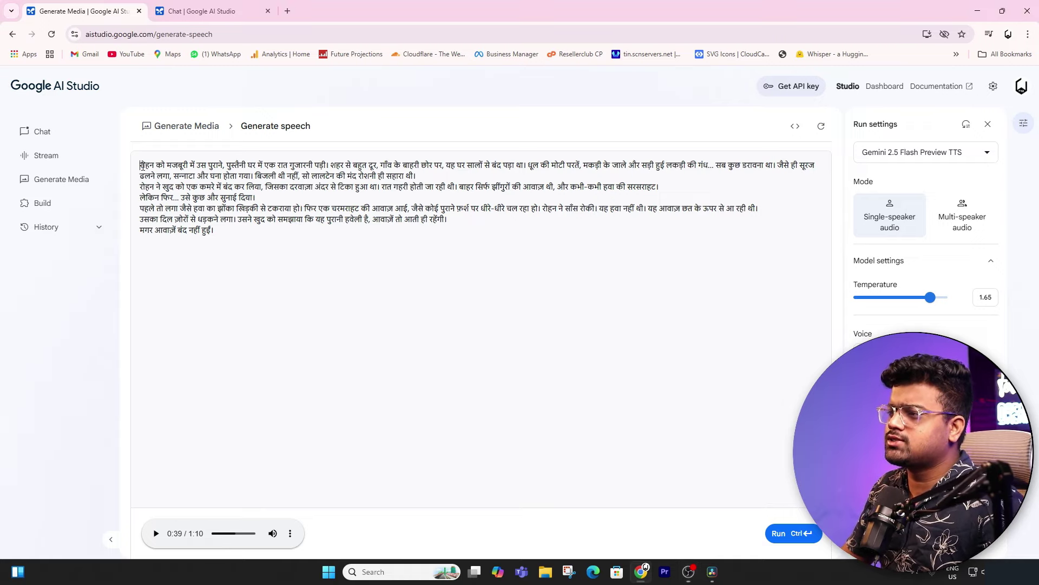
text(W)
key(BackSpace)
text(Read This S)
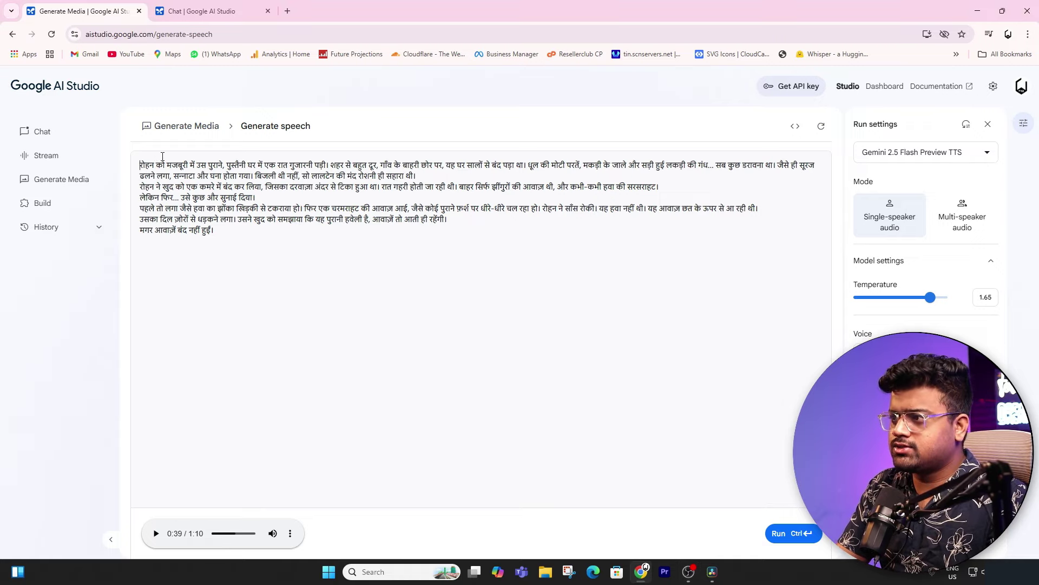
text(tory in a scary Dramatic way in Hindi :)
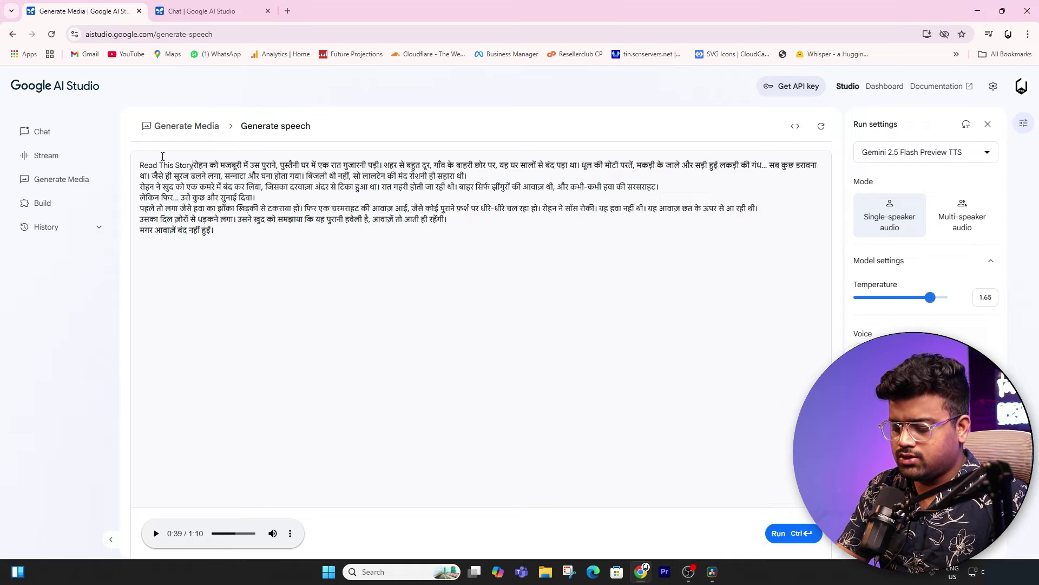
drag(303, 166, 158, 159)
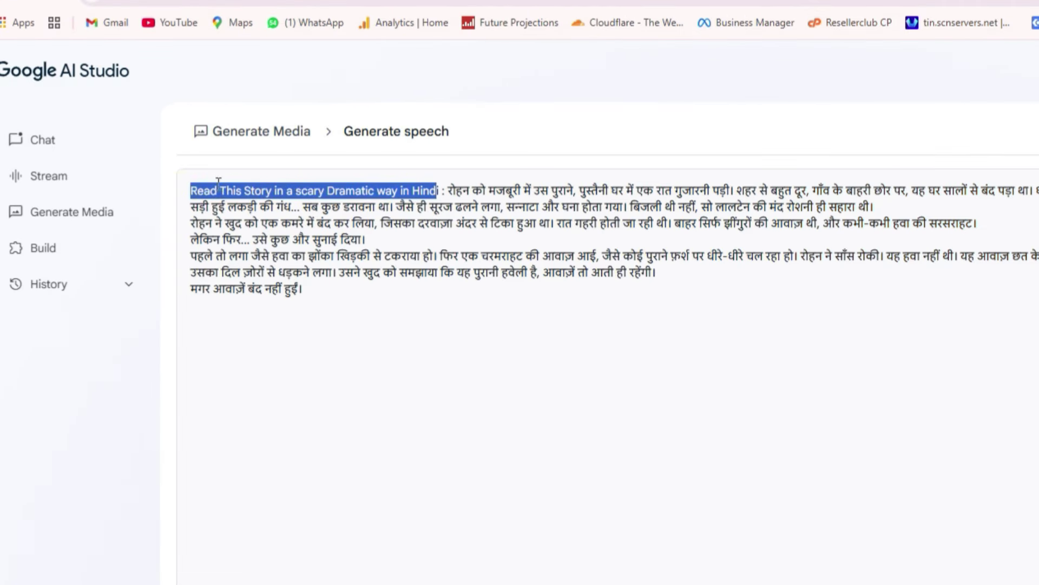
click(659, 407)
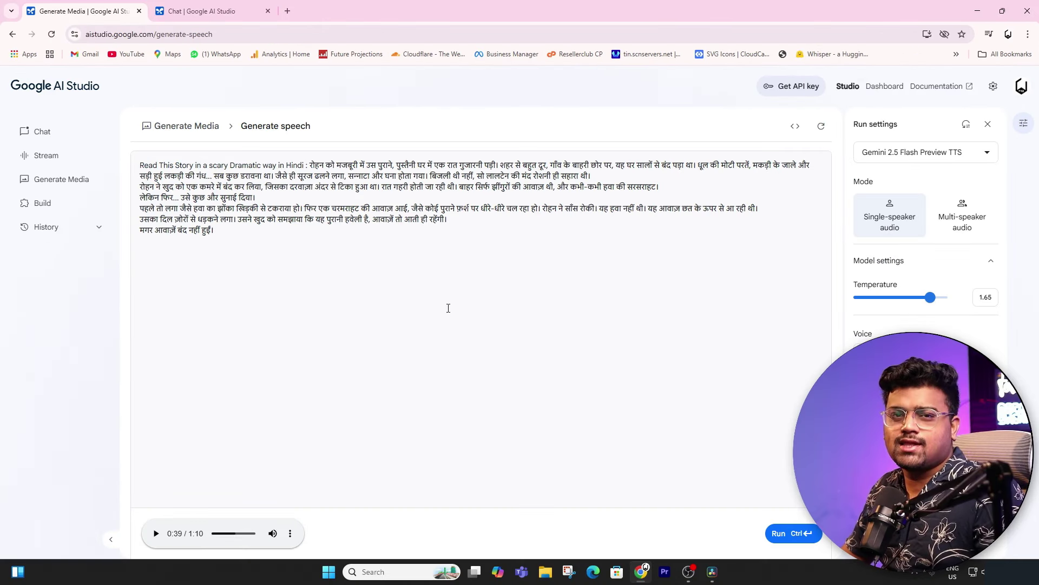
click(782, 534)
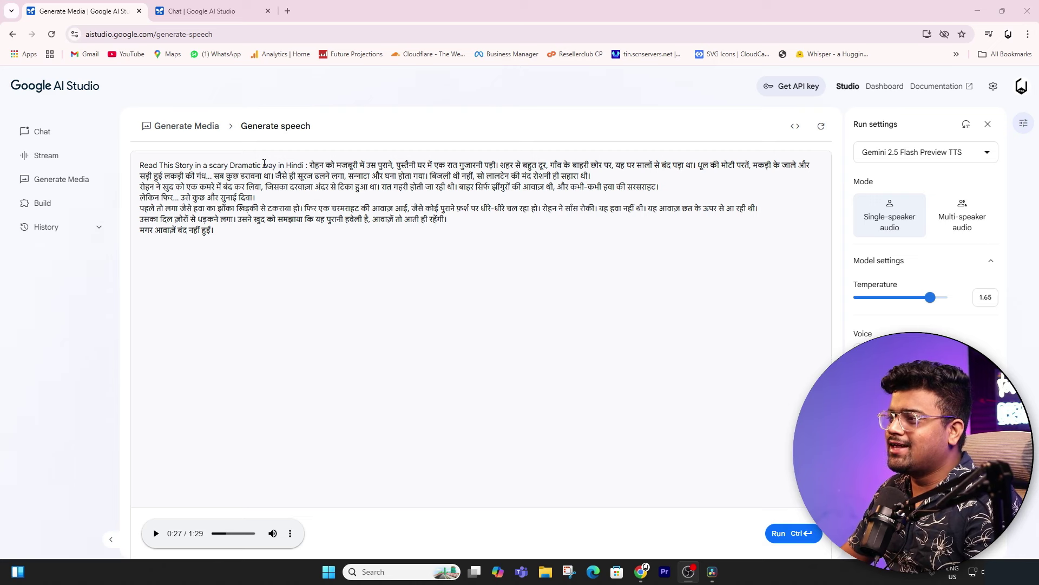
Remove the word "Dramatic" from the reading instruction and set the temperature to 1.4
double_click(260, 164)
key(BackSpace)
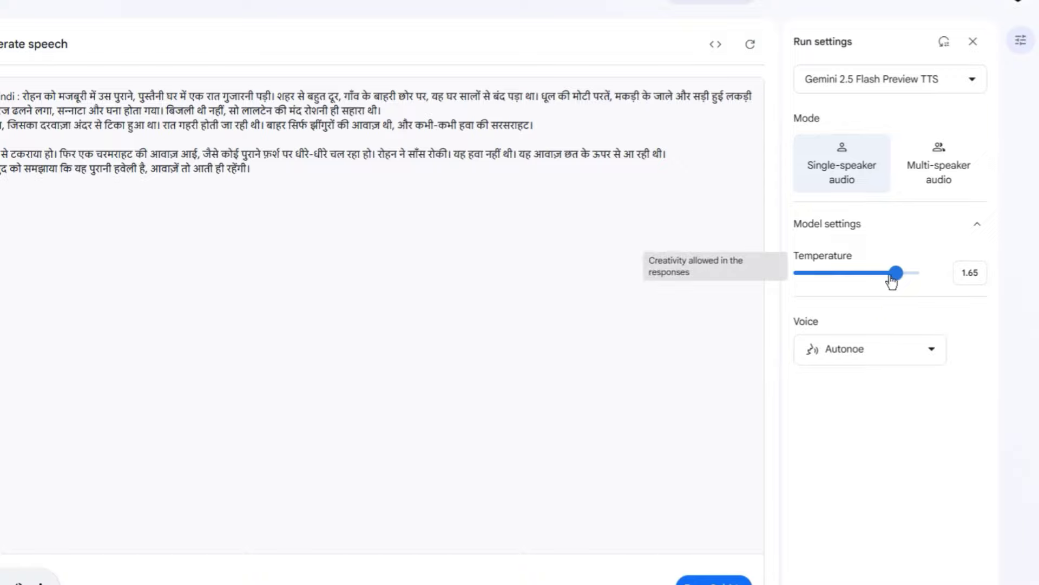
drag(892, 281, 878, 281)
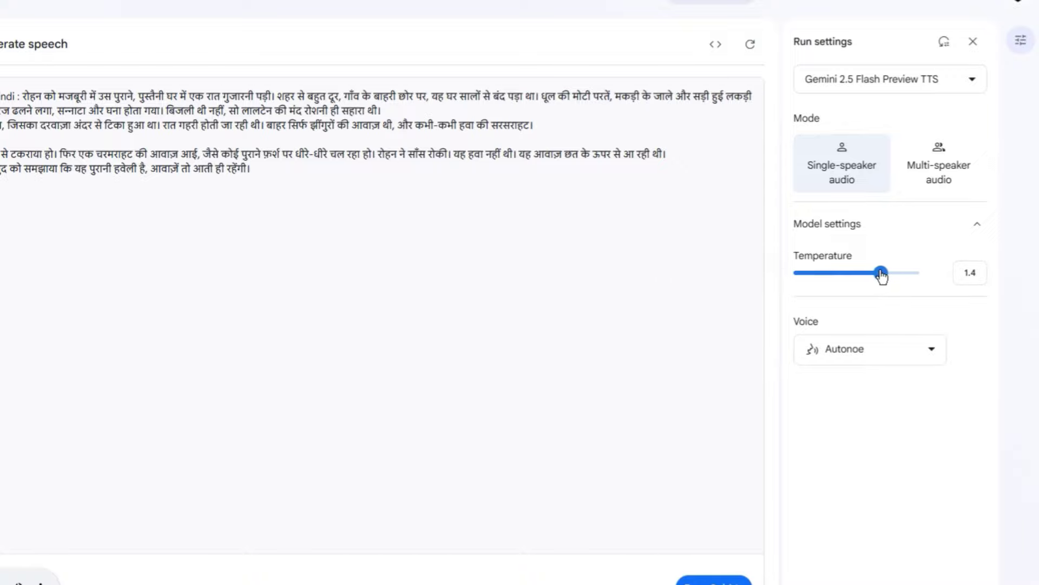
Look through the available voices and their style descriptions, and close the list without choosing another voice
click(887, 352)
scroll(880, 470, down, 10)
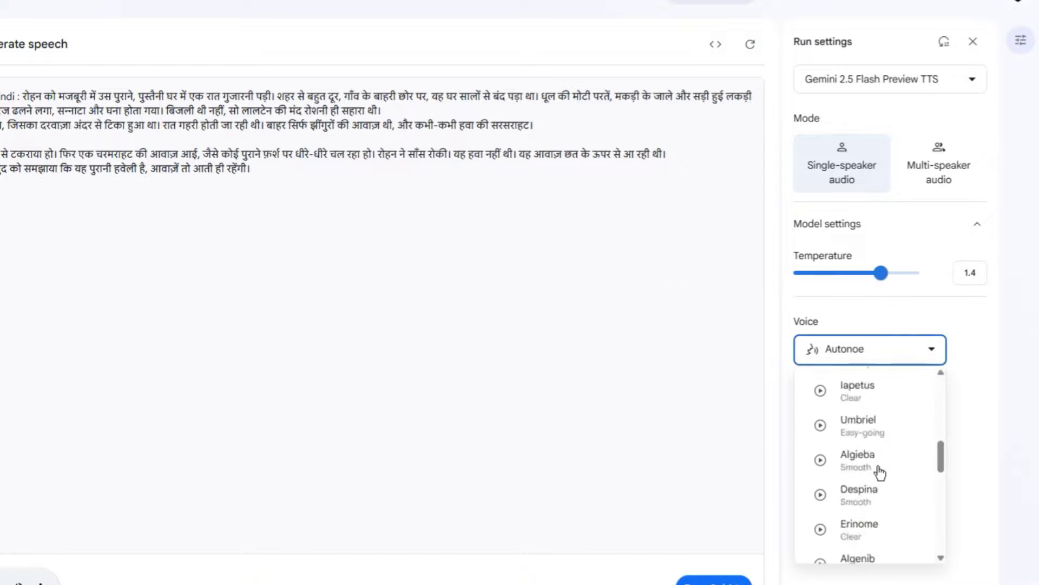
scroll(882, 471, up, 12)
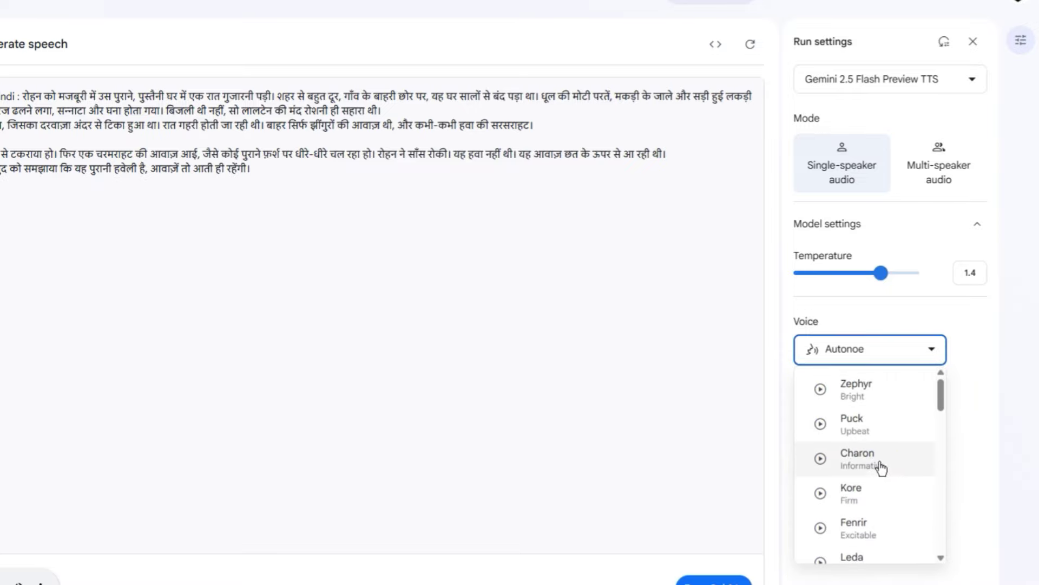
scroll(881, 471, down, 12)
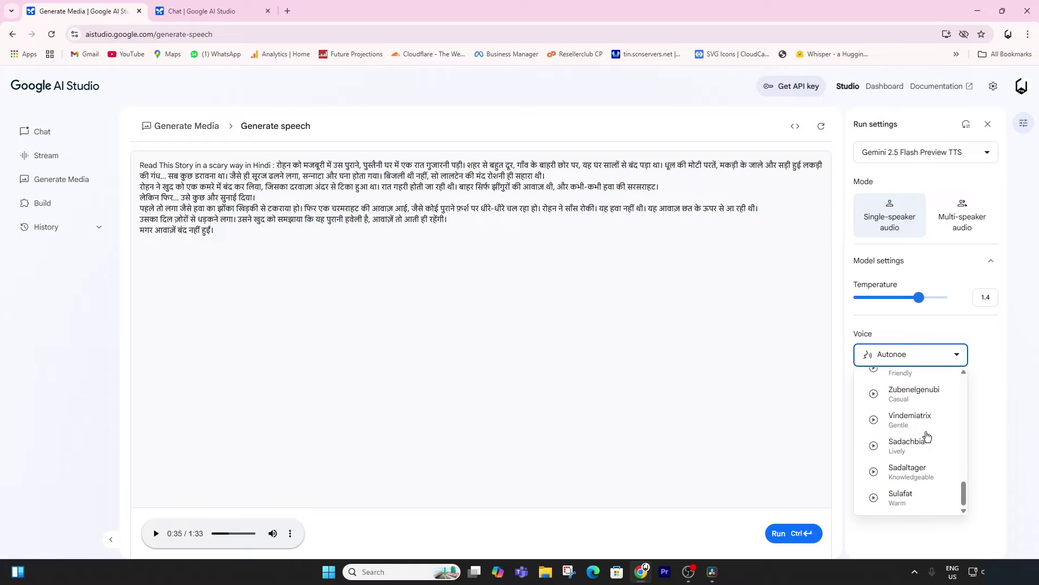
click(401, 297)
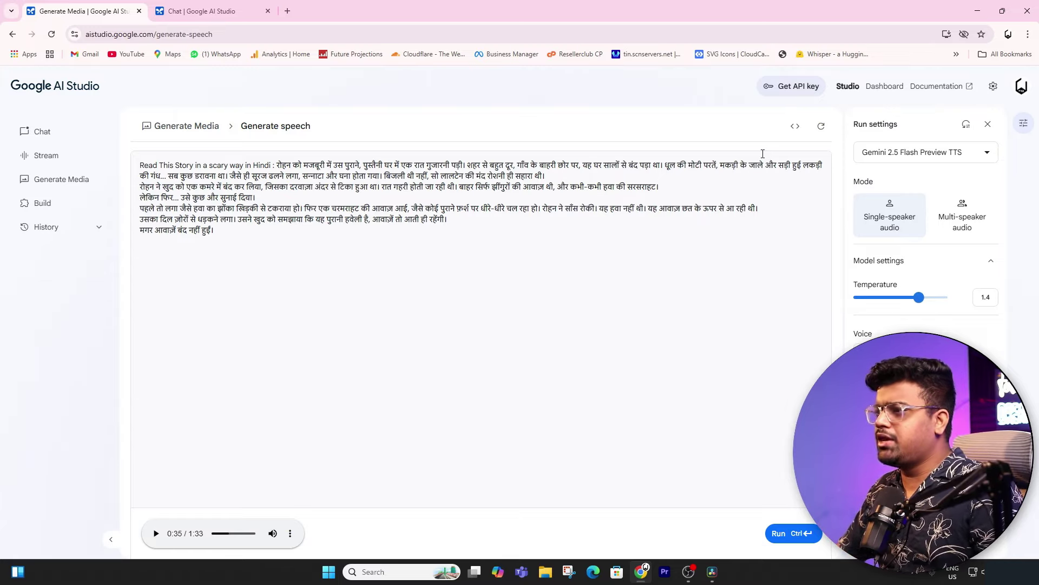
Open the generated Python code for the speech prompt, look through its temperature and voice configuration, and close it
click(795, 125)
scroll(408, 334, down, 7)
scroll(408, 334, down, 20)
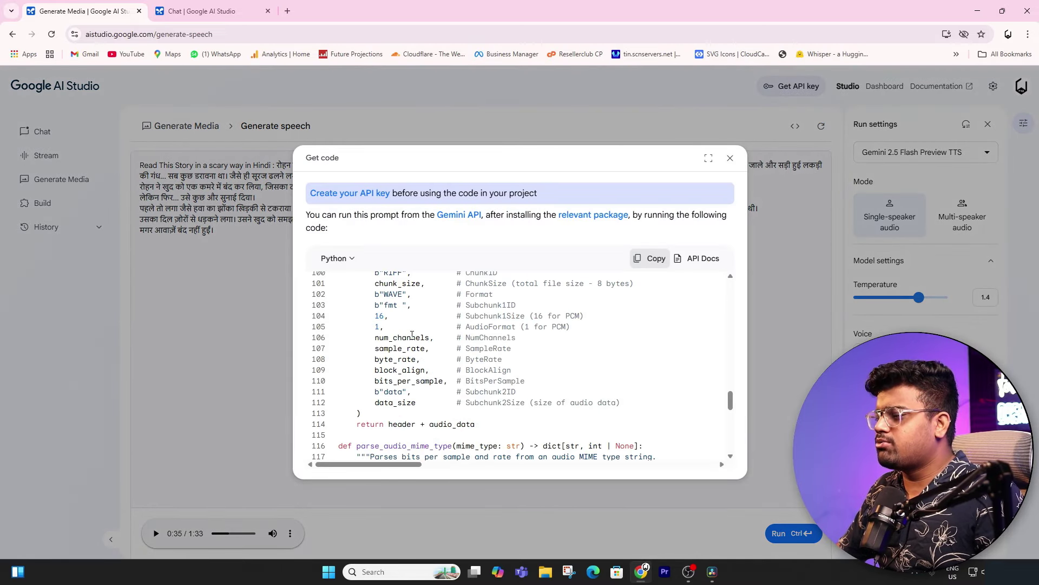
click(730, 158)
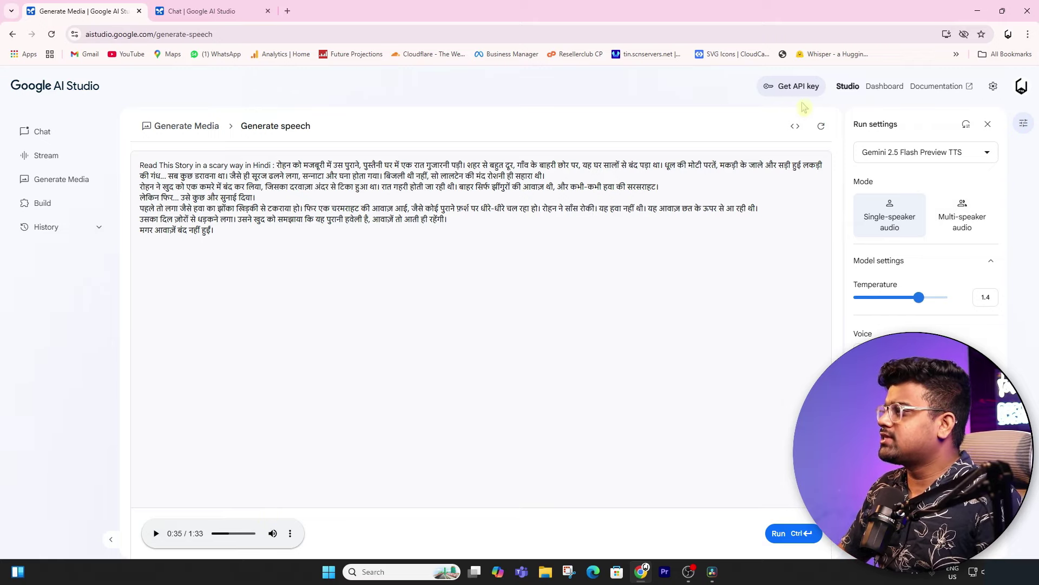
click(794, 127)
scroll(533, 351, down, 12)
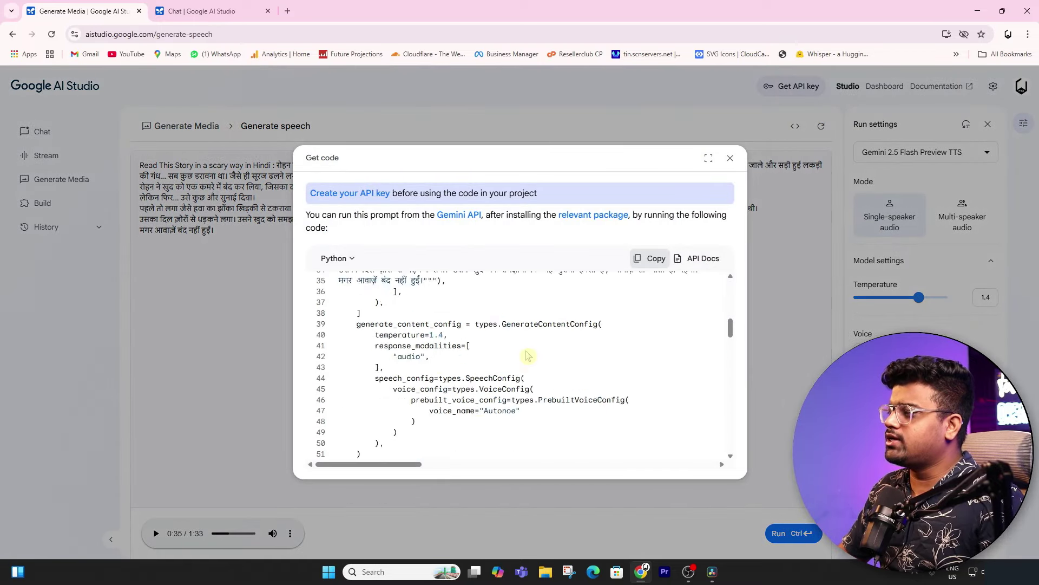
scroll(535, 350, up, 11)
scroll(535, 350, up, 1)
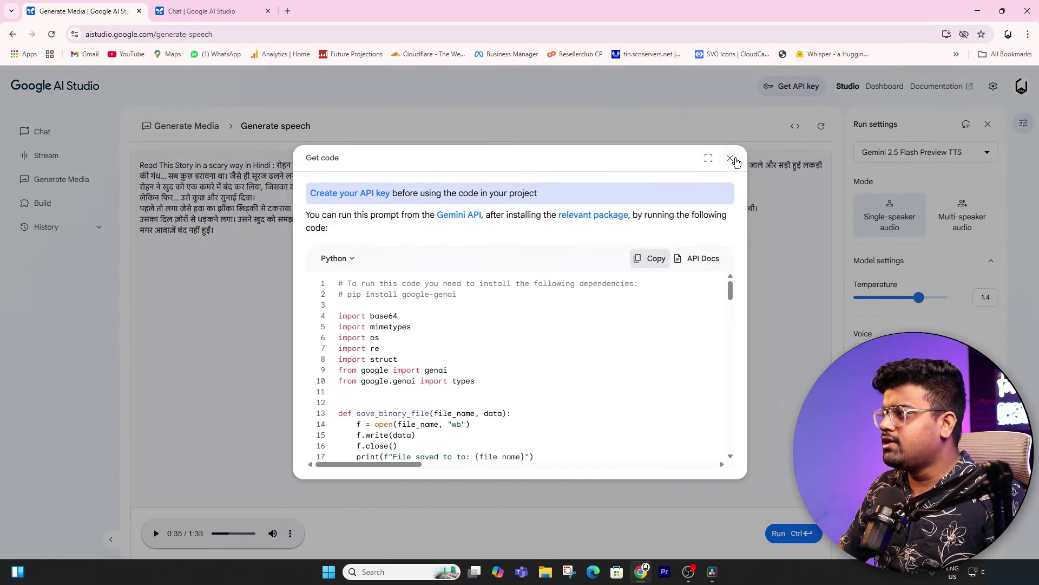
click(731, 157)
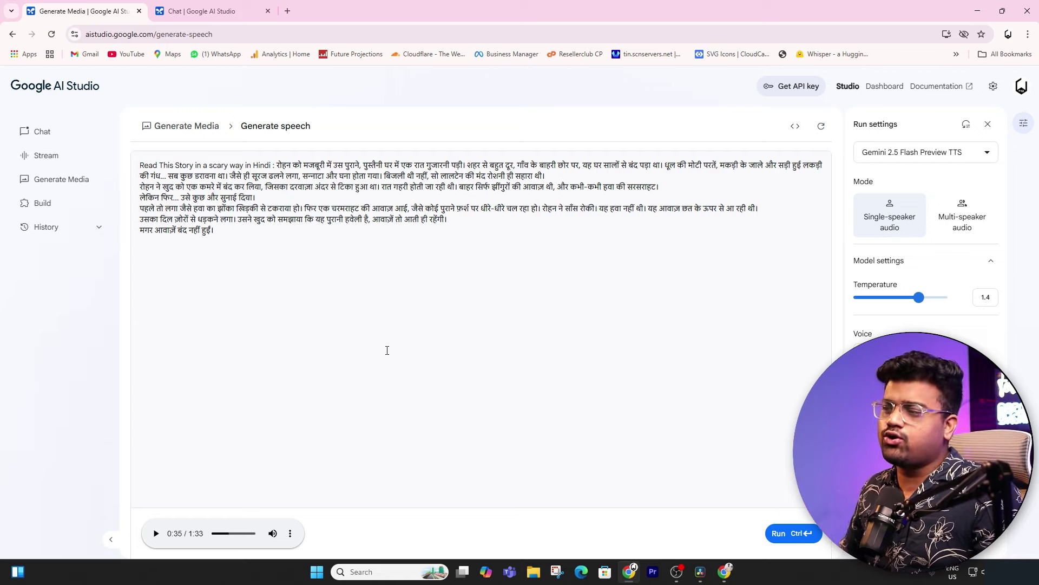
Switch to the SureTalk website and look over the features described on its home page
click(724, 571)
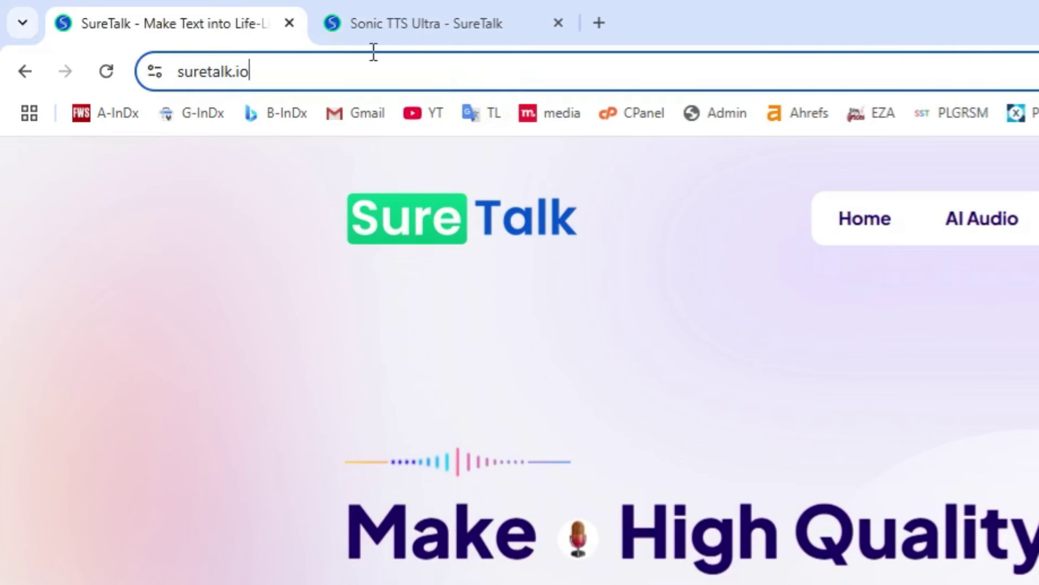
drag(373, 52, 118, 52)
click(436, 432)
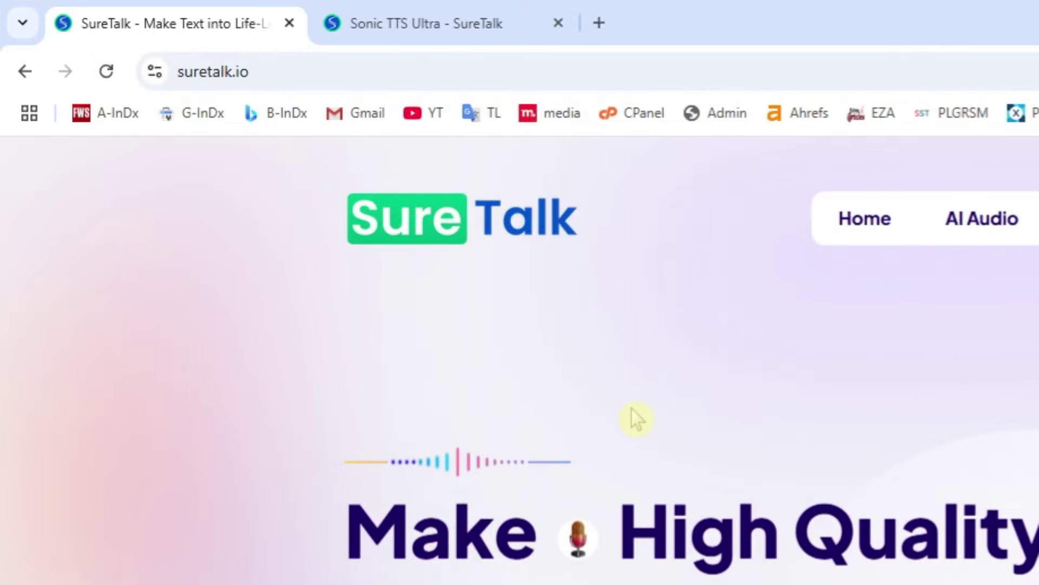
scroll(631, 409, down, 7)
scroll(308, 205, down, 10)
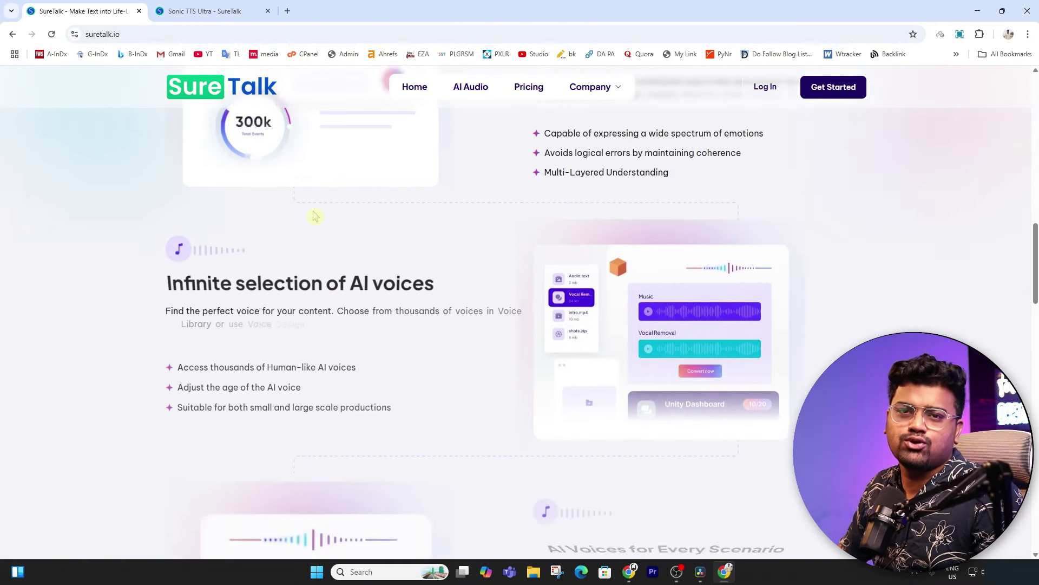
scroll(315, 211, up, 6)
scroll(315, 211, up, 6)
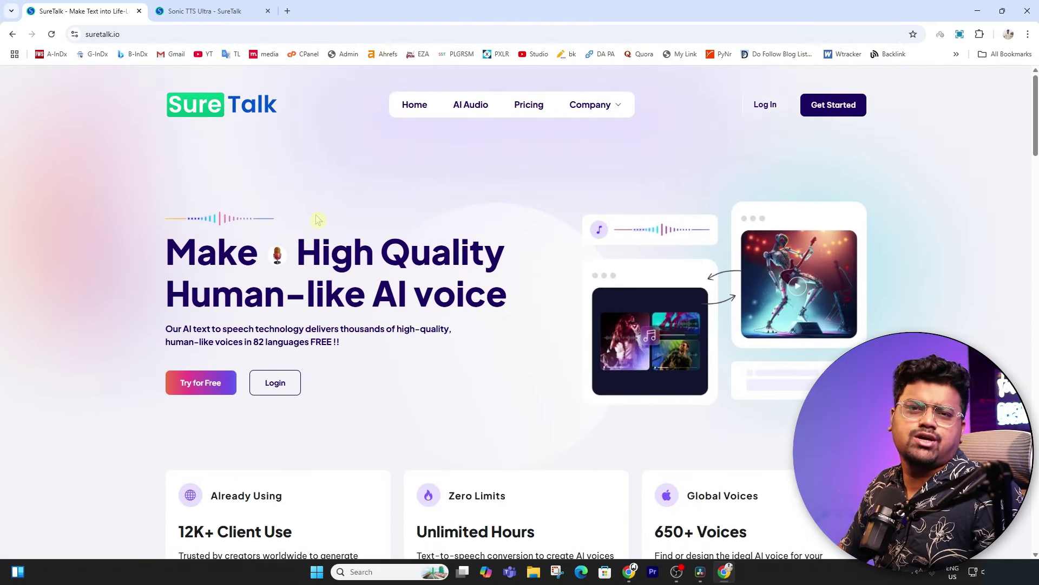
Open SureTalk's Sonic TTS Ultra page, set the language to Hindi and choose the premium voice Priya
click(204, 10)
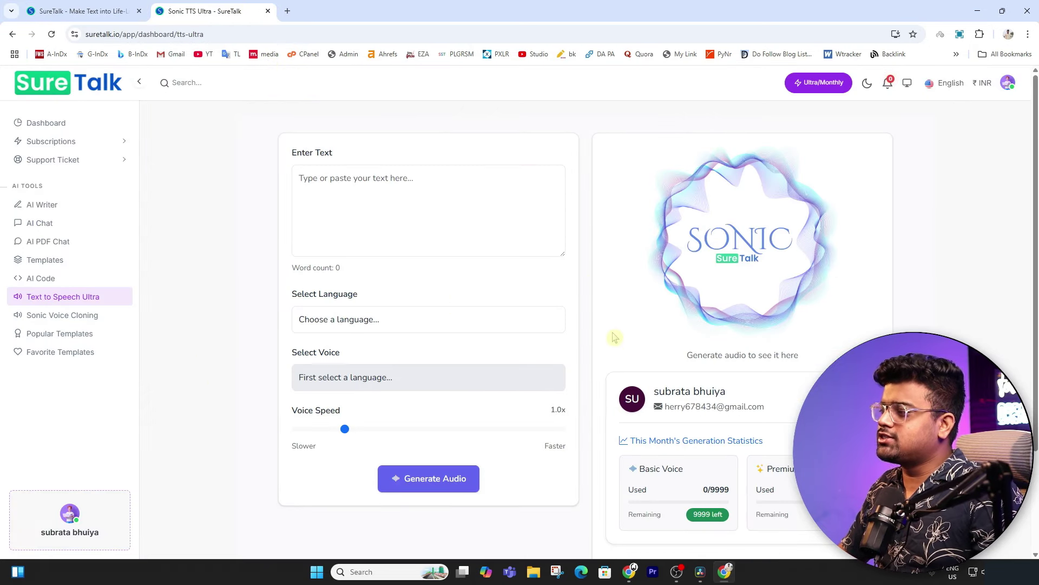
scroll(590, 340, down, 1)
scroll(587, 341, up, 1)
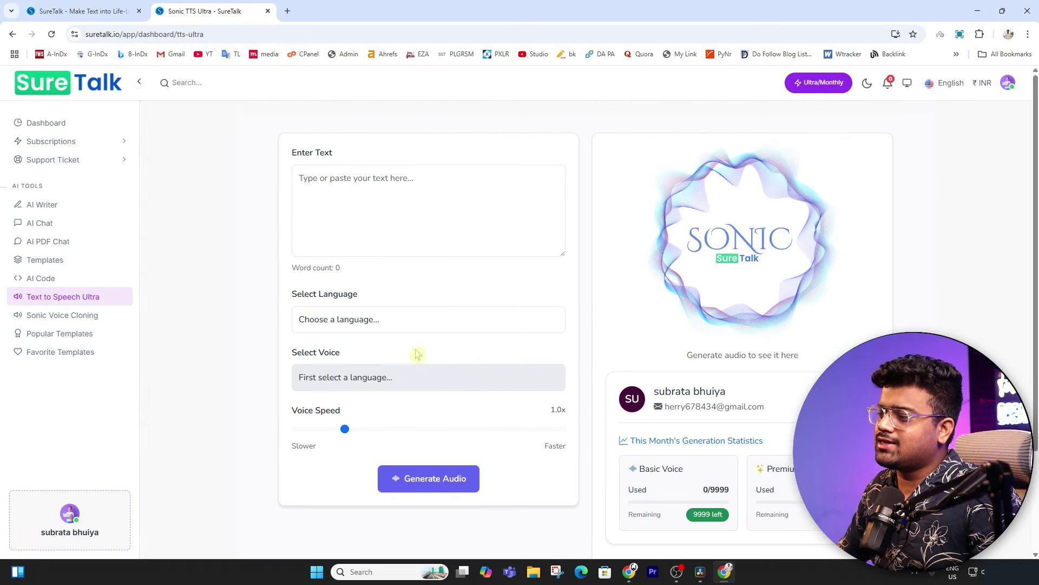
click(407, 328)
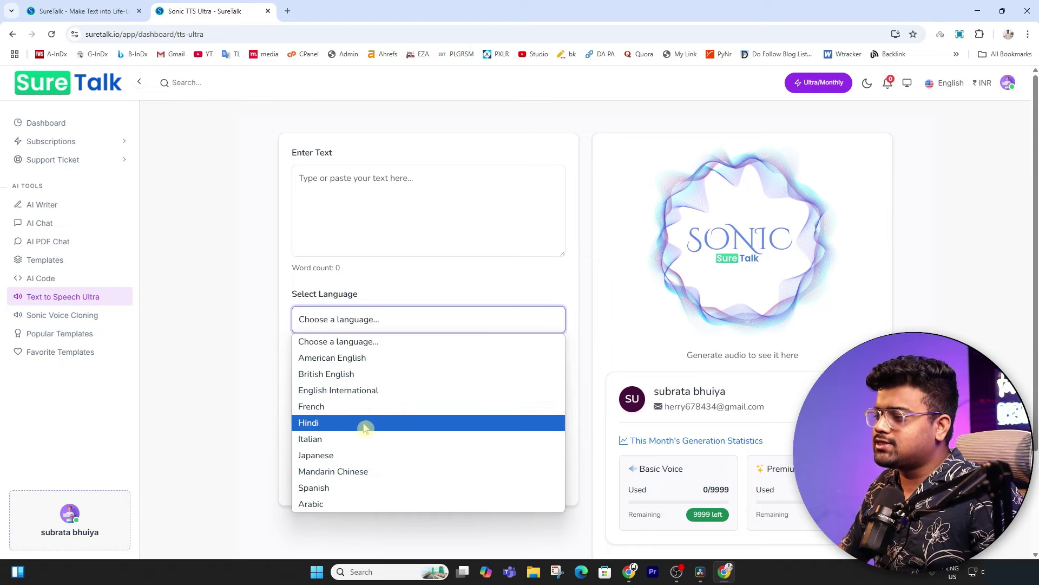
click(365, 428)
click(362, 379)
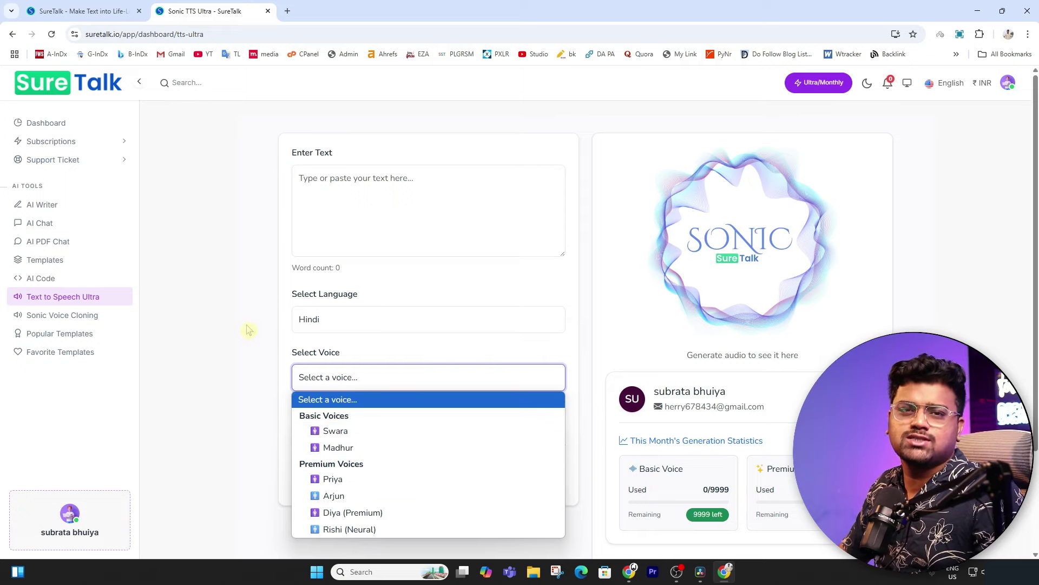
click(340, 480)
scroll(357, 363, down, 1)
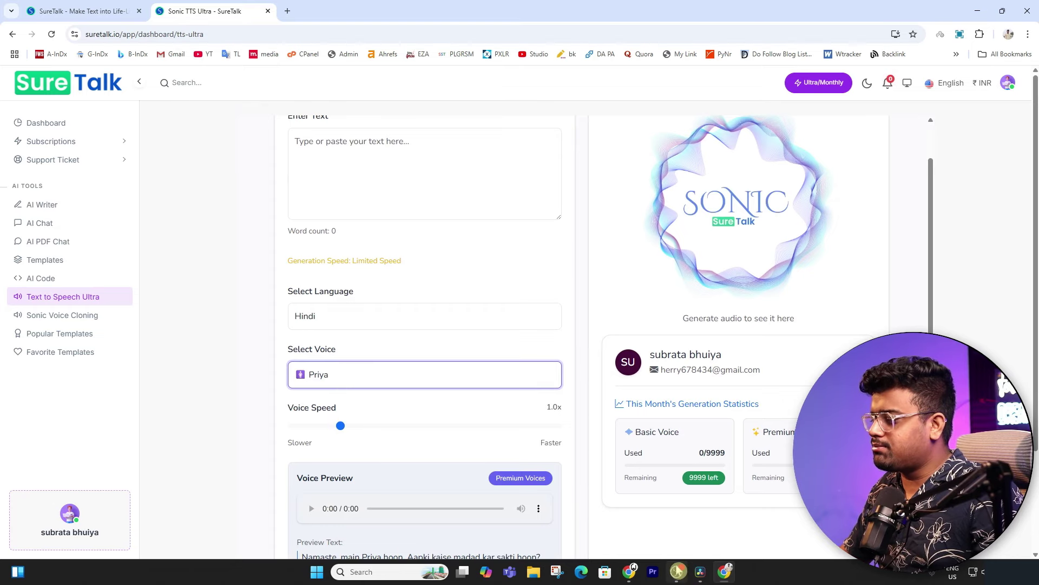
Copy the story's opening through "लेकिन फिर... उसे कुछ और सुनाई दिया।" from Google AI Studio and paste it into SureTalk's text field
key(alt+Tab)
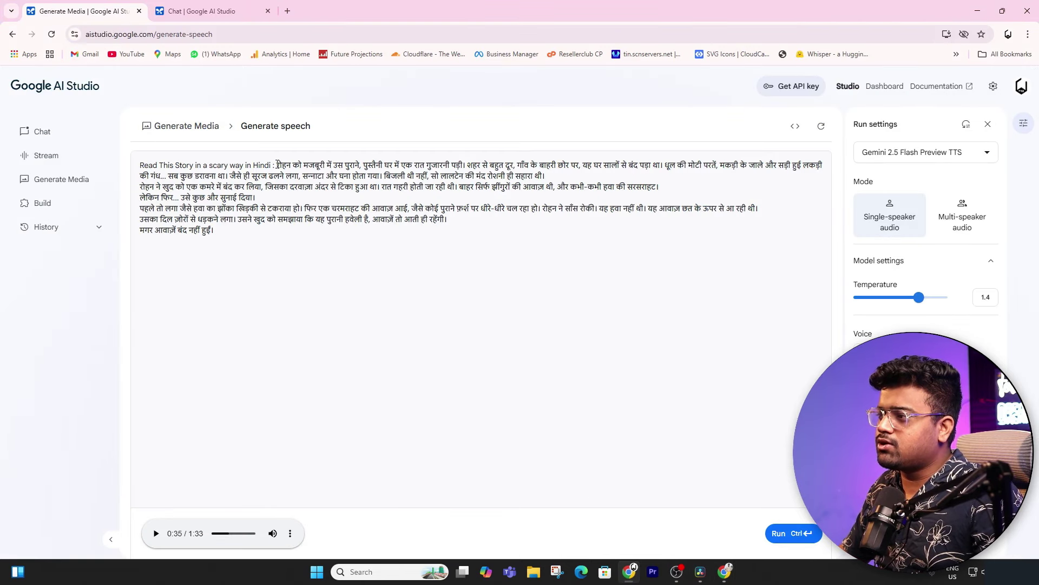
drag(277, 164, 297, 201)
right_click(317, 196)
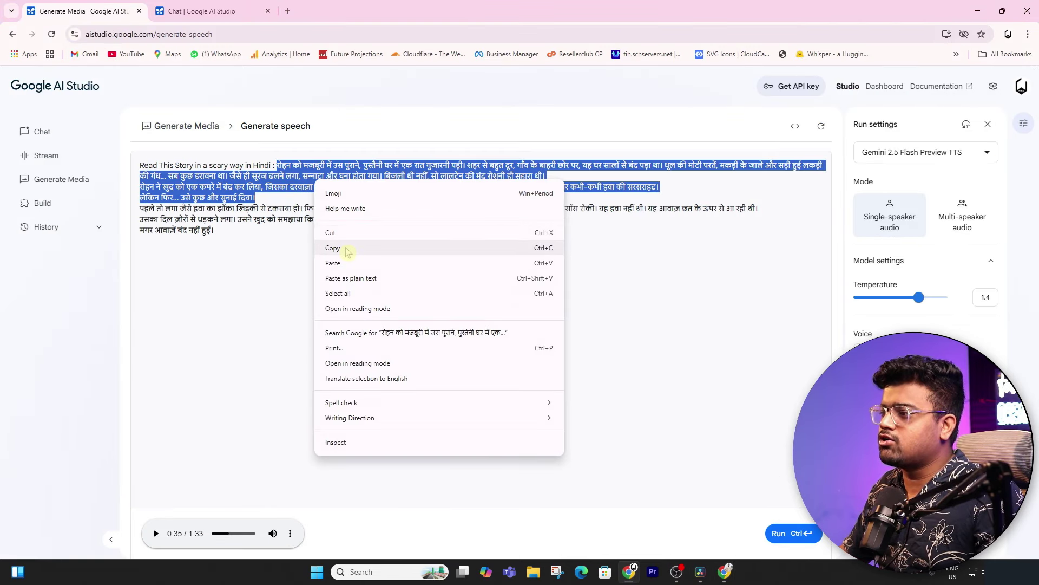
click(336, 249)
click(724, 571)
click(383, 174)
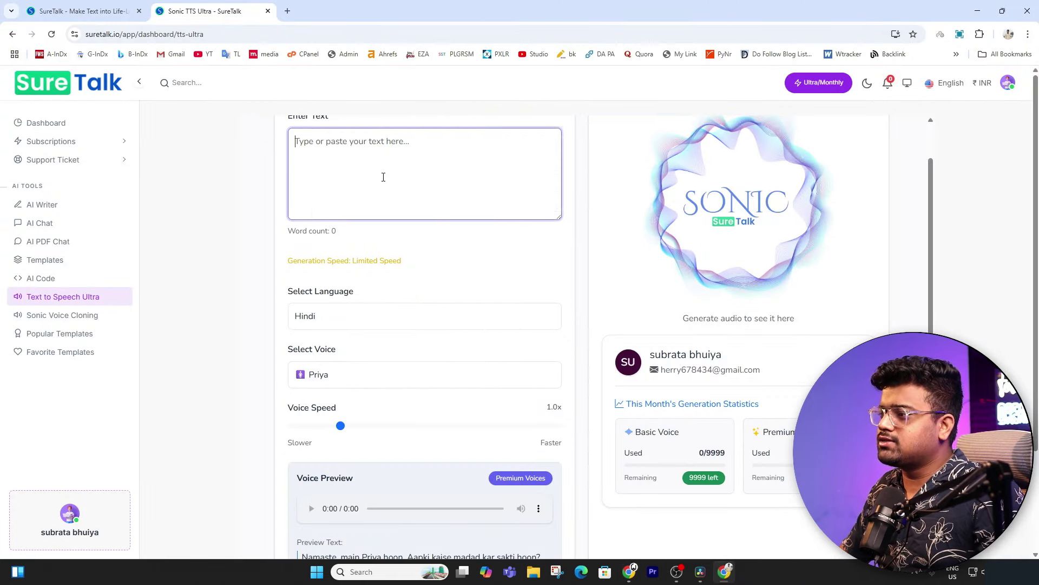
key(ctrl+v)
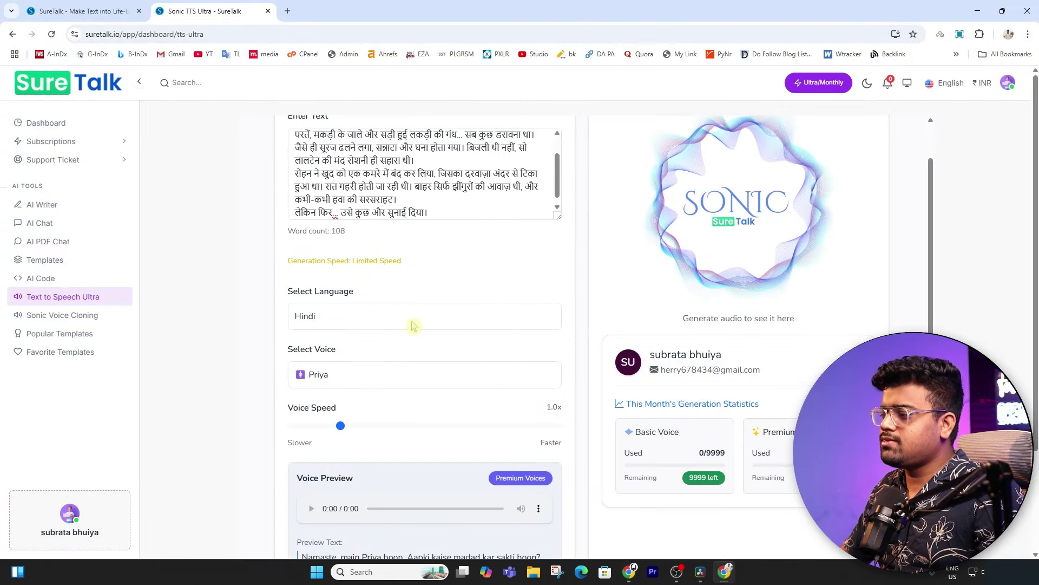
Generate the Hindi audio with the Priya voice, play part of the result and pause it
scroll(414, 303, up, 1)
scroll(423, 319, down, 3)
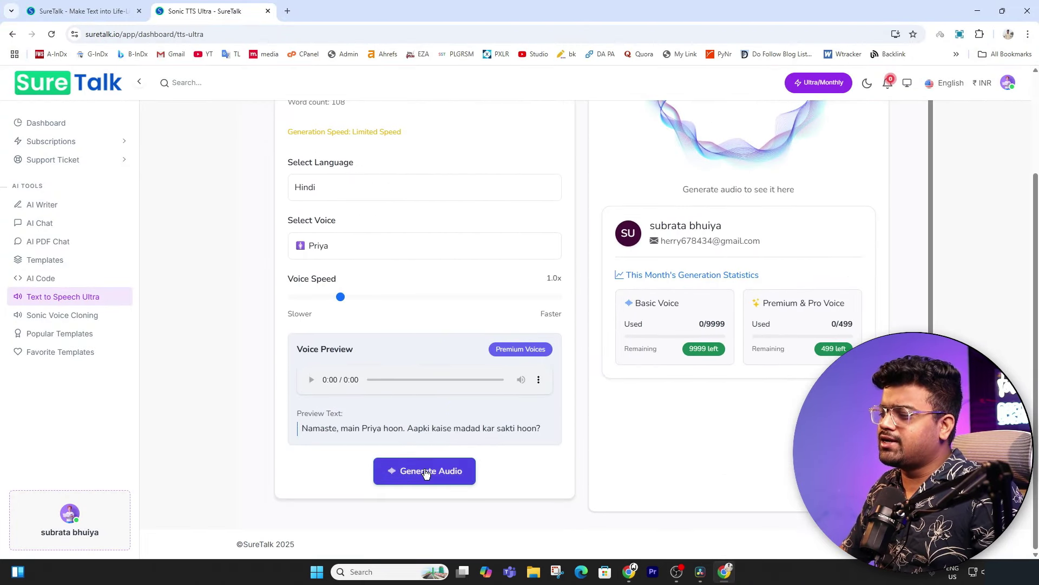
click(423, 475)
scroll(390, 388, up, 1)
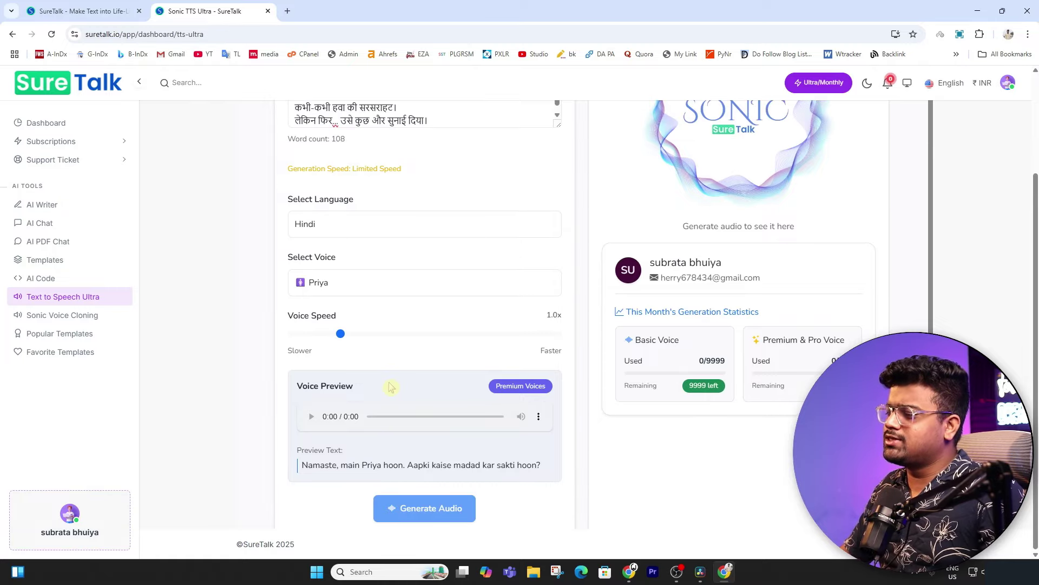
scroll(388, 386, down, 2)
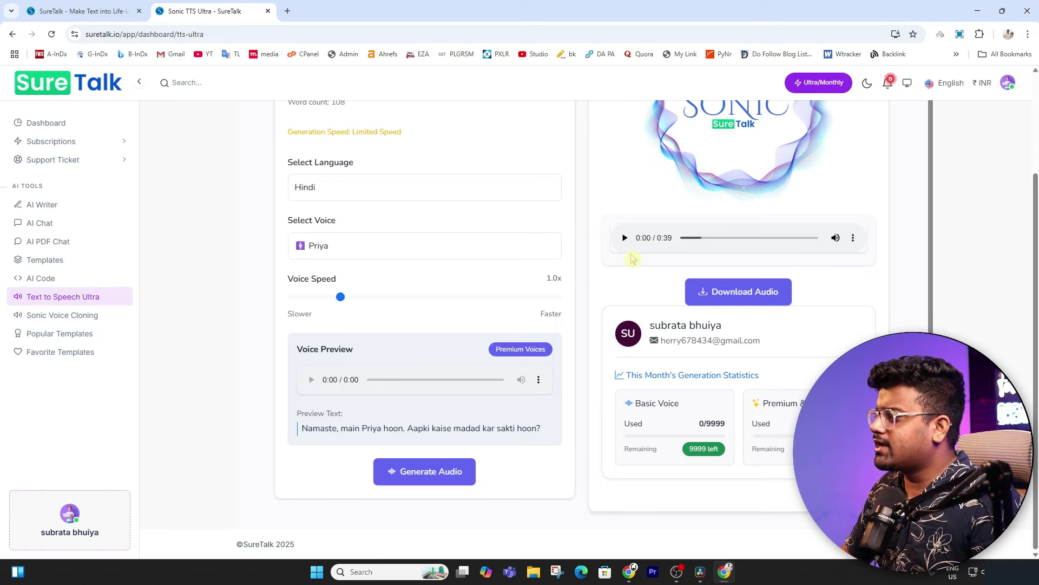
click(624, 238)
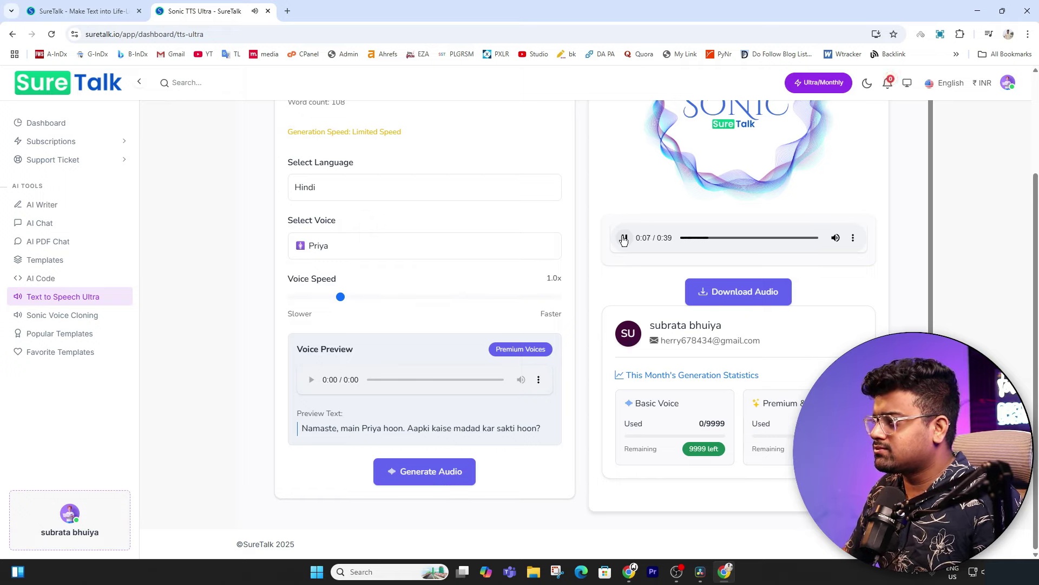
click(623, 239)
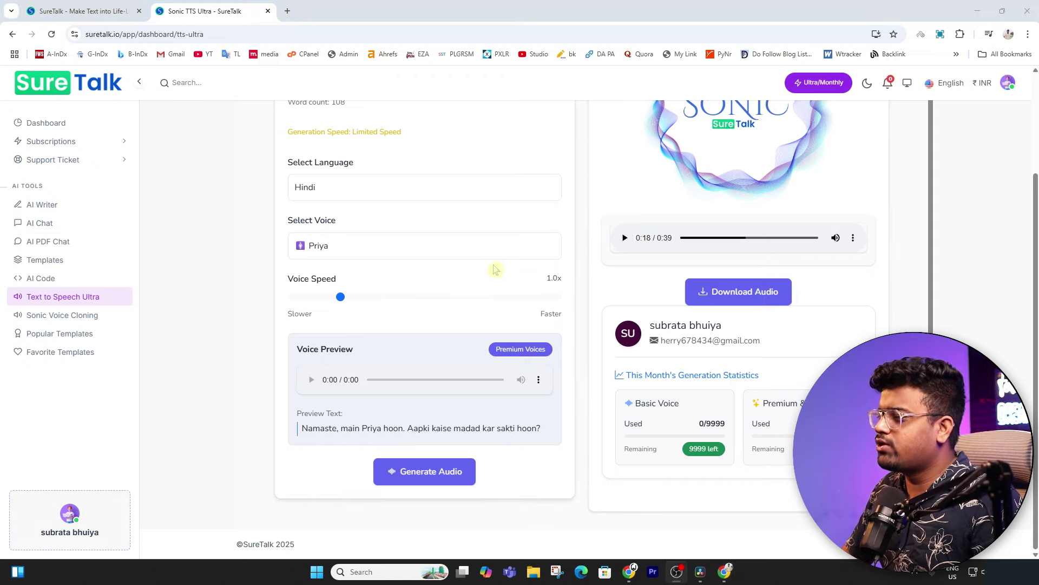
Slow the voice speed to 0.7x, regenerate the audio and play it
drag(341, 297, 324, 296)
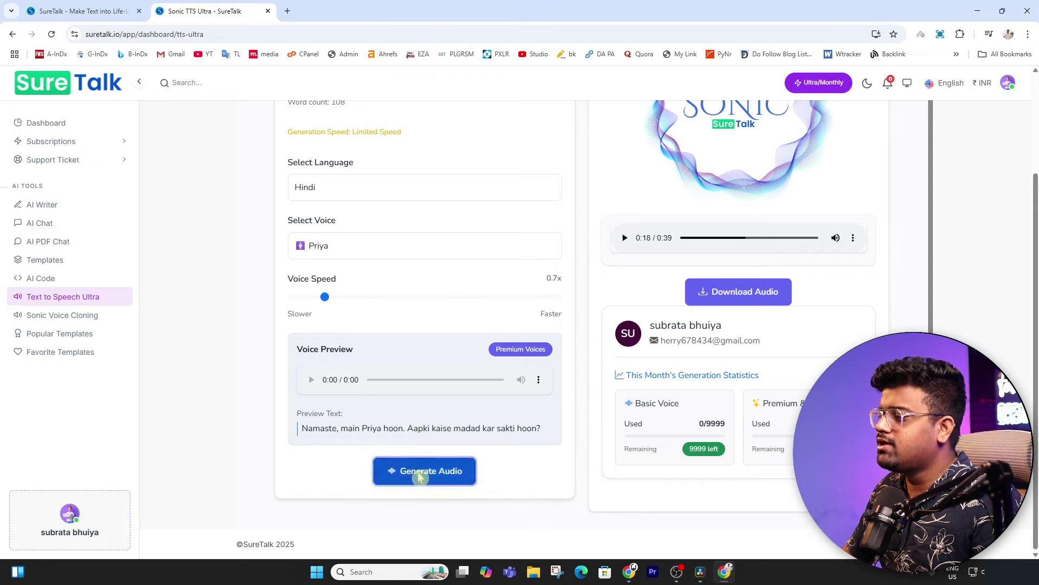
click(398, 471)
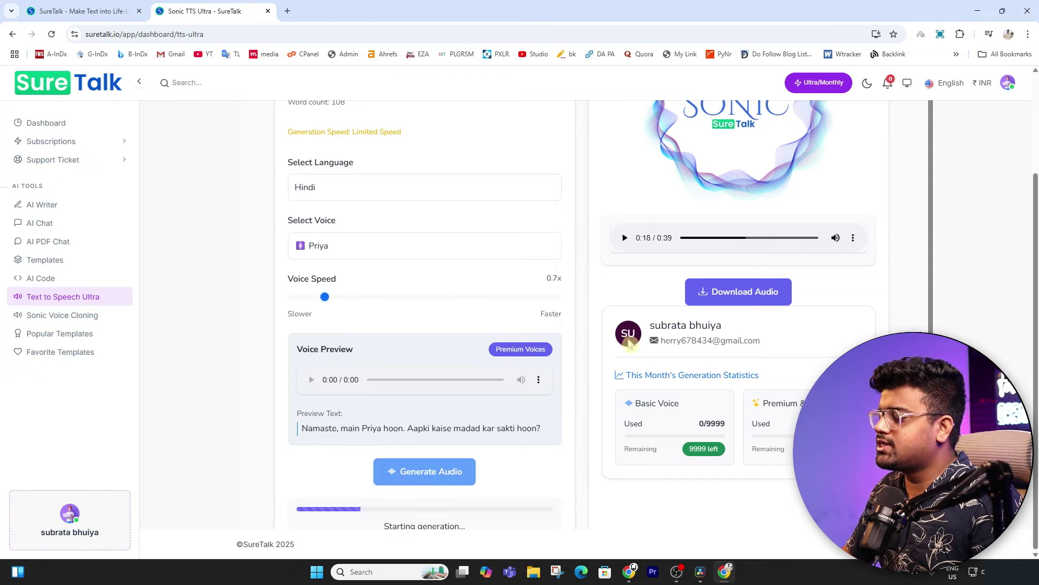
click(623, 239)
Check the languages available for speech generation and close the list without changing Hindi
scroll(623, 243, up, 1)
click(354, 236)
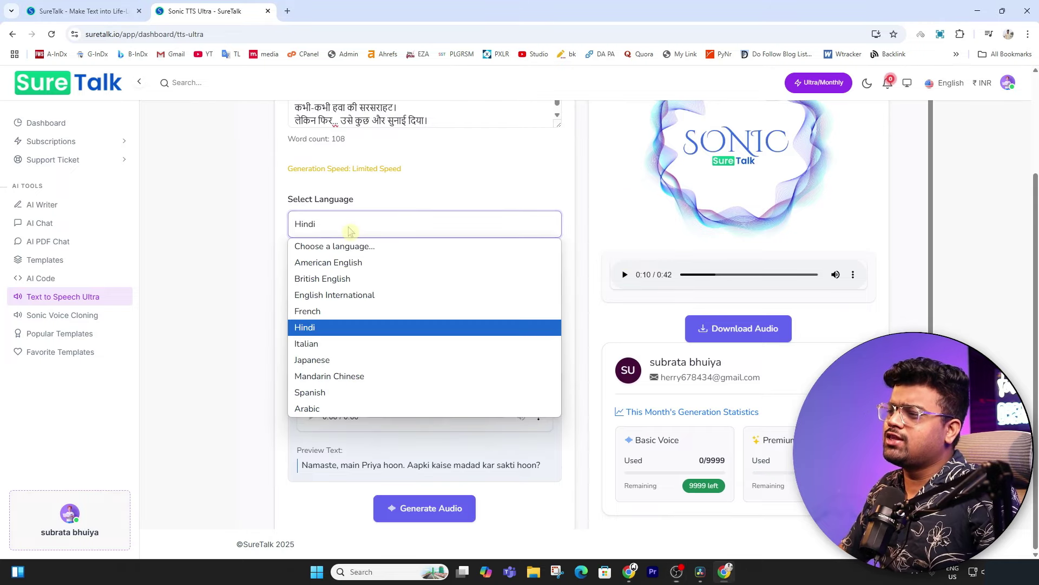
click(234, 286)
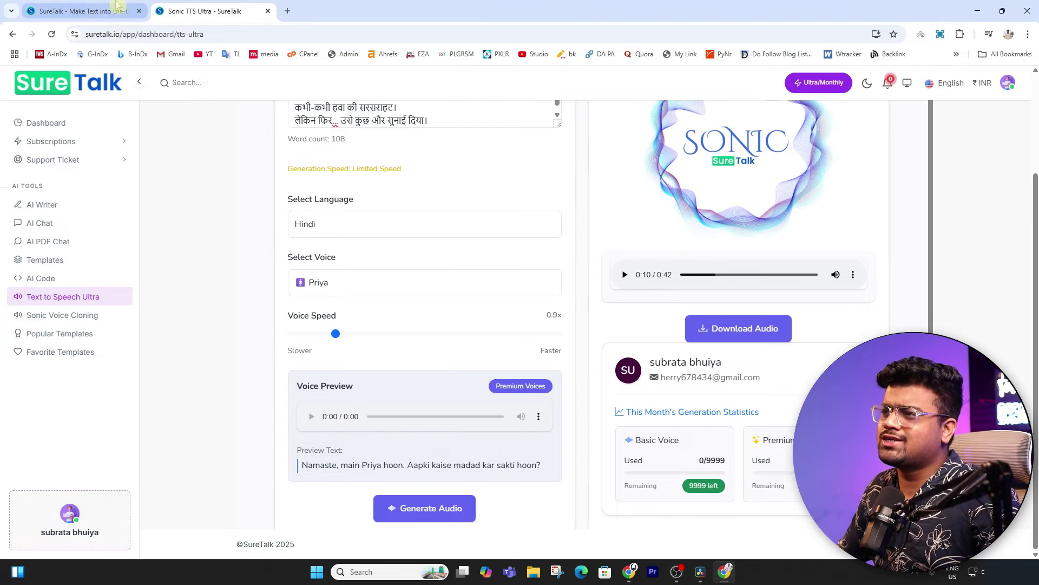
Return to SureTalk's home page, switch back to Google AI Studio and select the reading instruction before the story
click(81, 11)
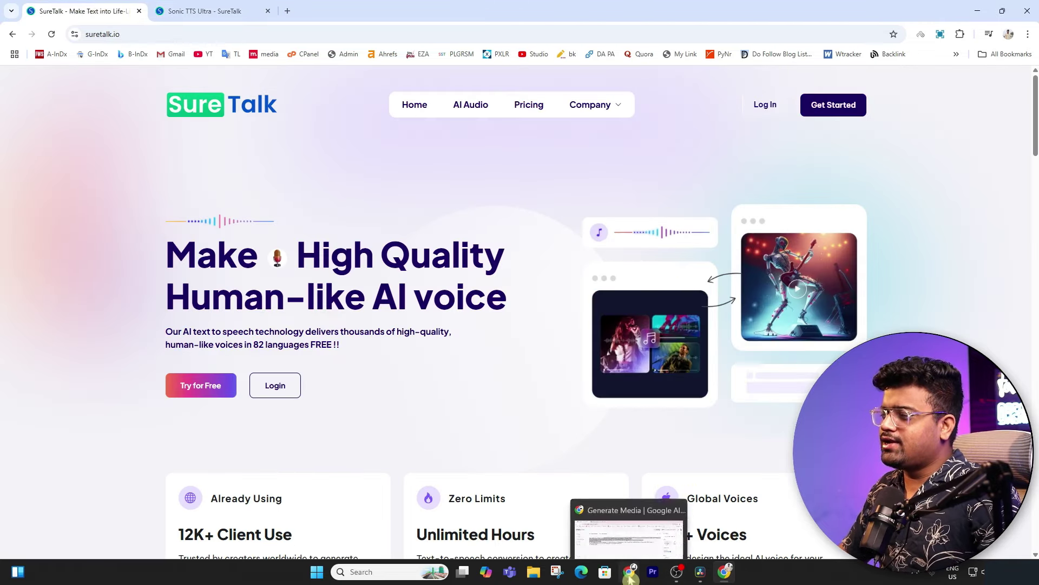
click(629, 522)
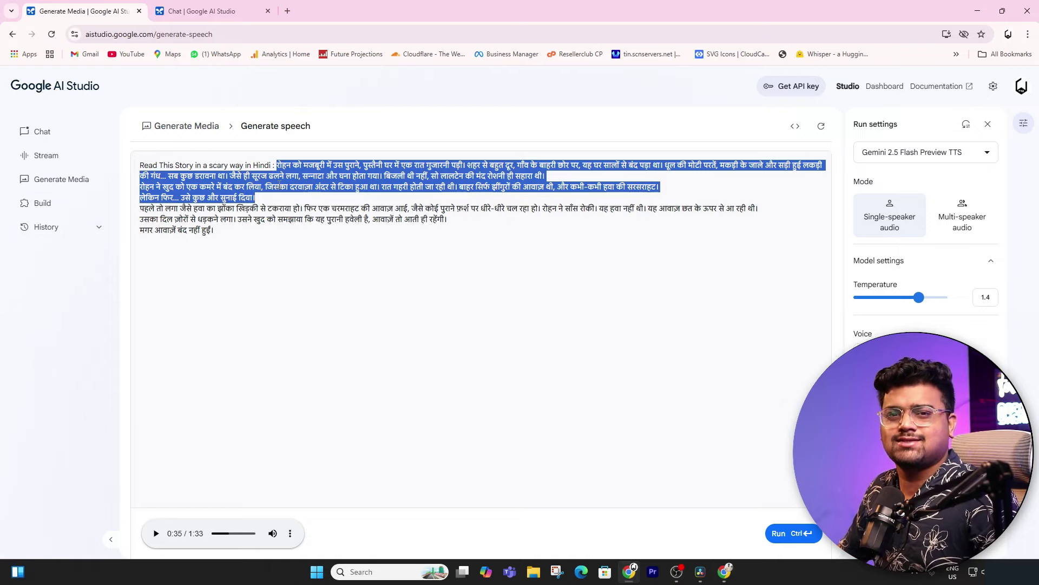
drag(275, 165, 134, 152)
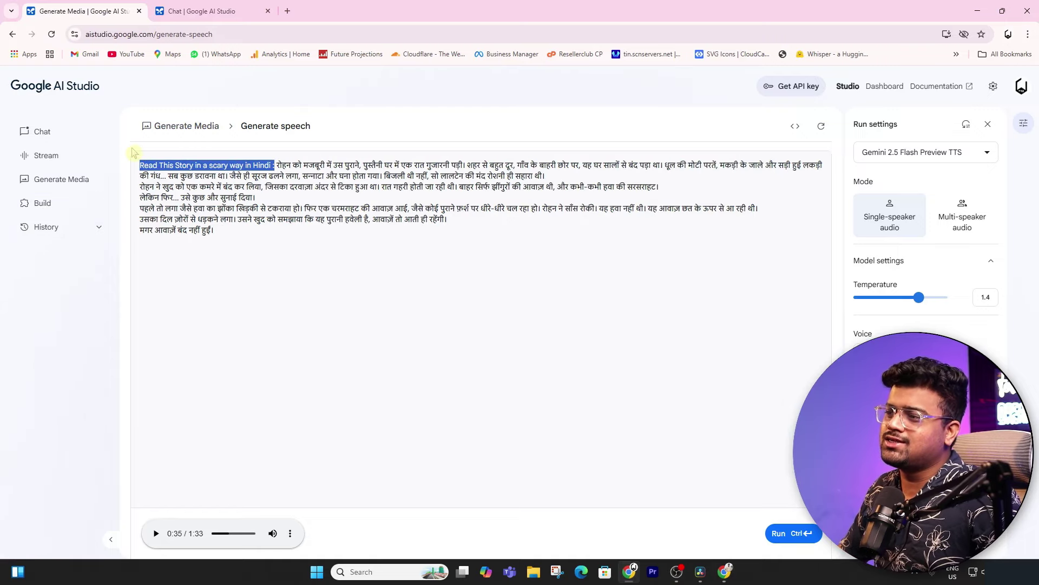